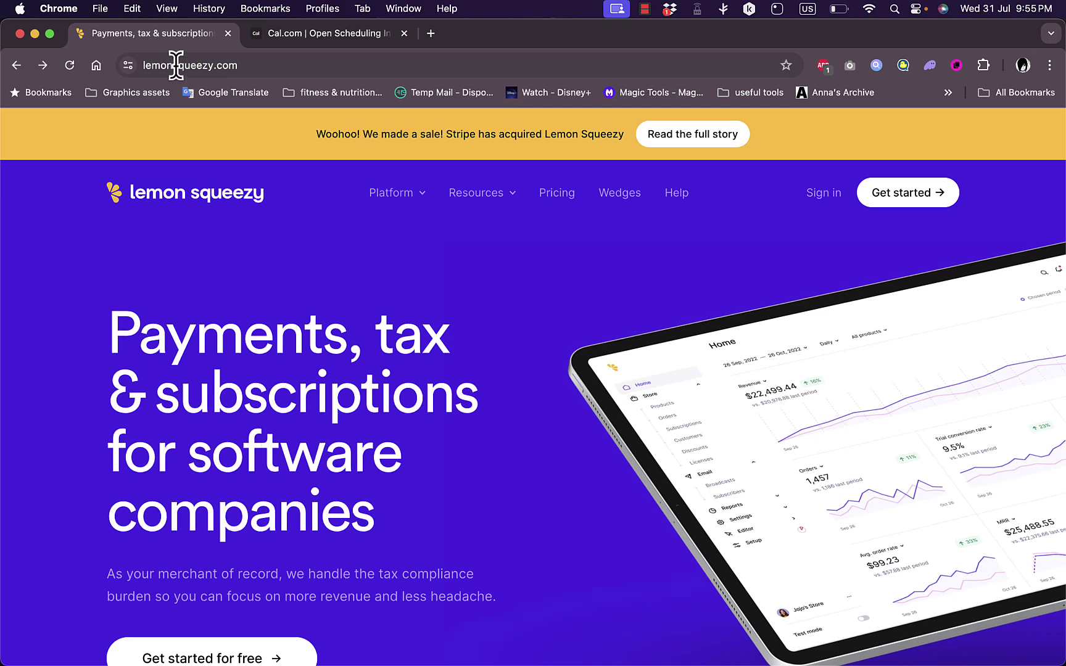
# Scroll down to the homepage feature list and expand the 'Instant payment methods' details
pyautogui.moveTo(391, 192)
pyautogui.scroll(-2, 471, 355)
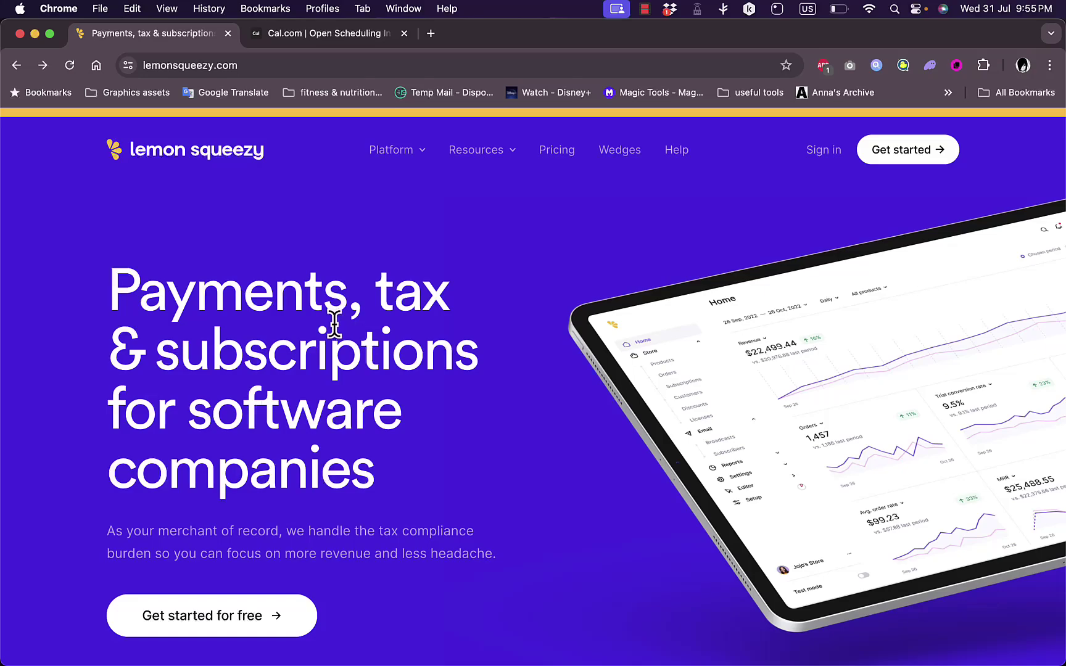
pyautogui.scroll(-10, 511, 530)
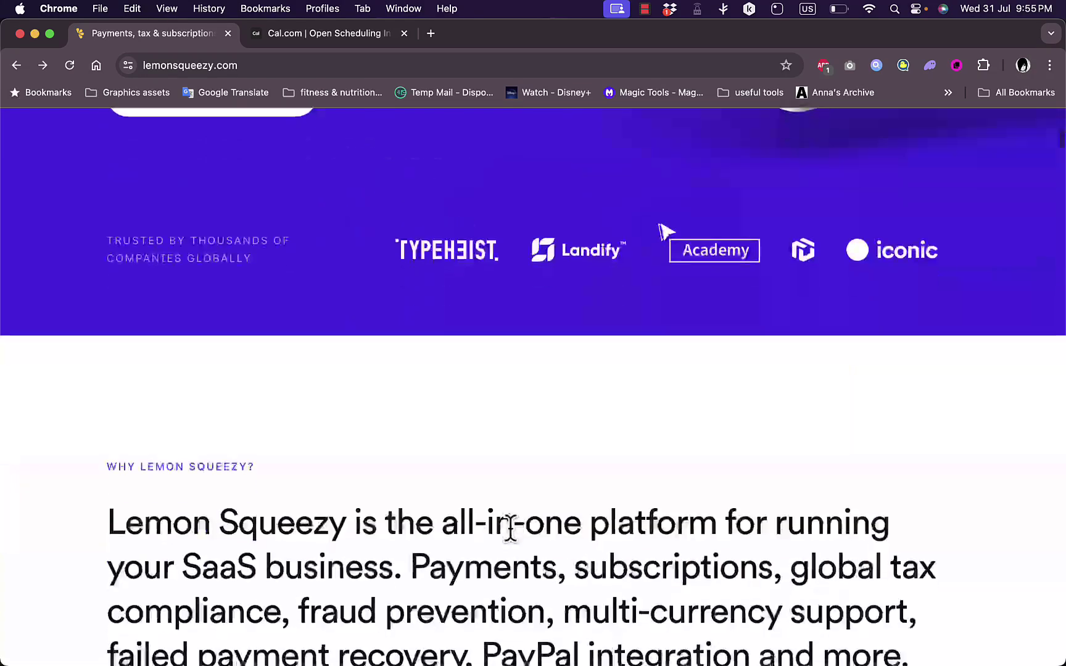
pyautogui.scroll(-10, 510, 530)
pyautogui.scroll(-4, 511, 536)
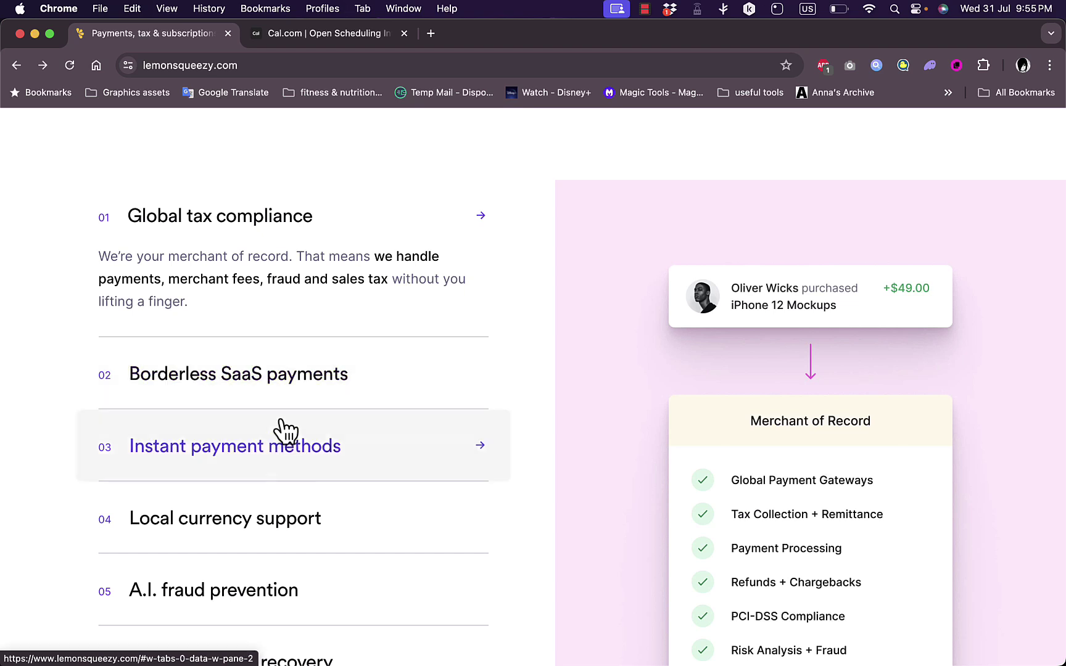
pyautogui.click(401, 452)
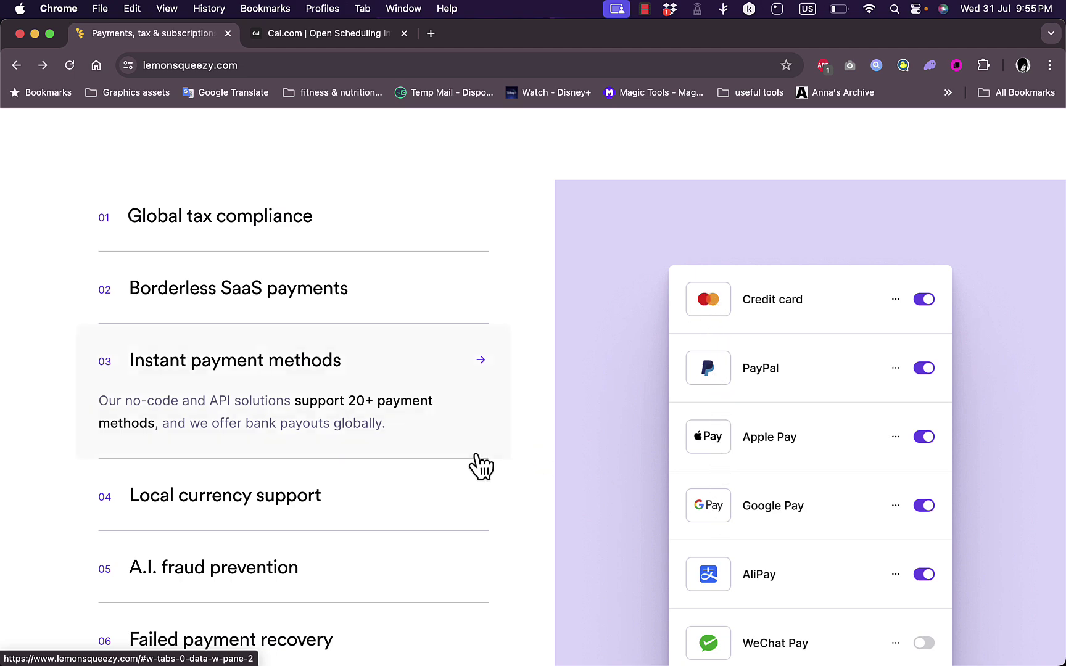
pyautogui.scroll(-3, 482, 466)
# Show the 'Local currency support' details and browse the following homepage sections
pyautogui.click(246, 371)
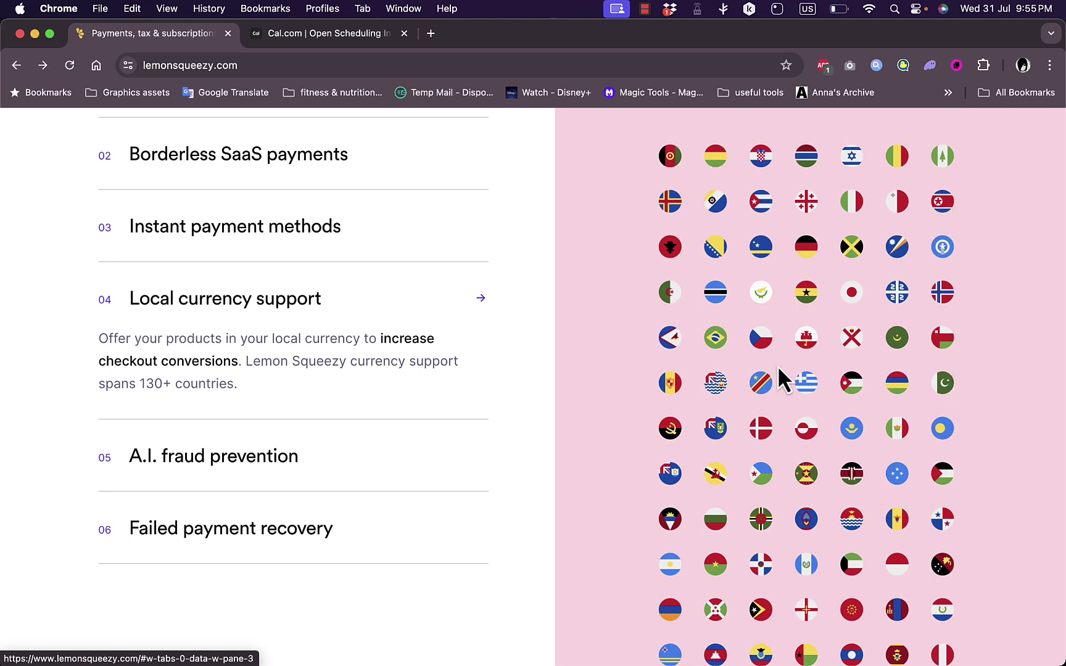
pyautogui.scroll(-1, 778, 377)
pyautogui.scroll(-1, 779, 376)
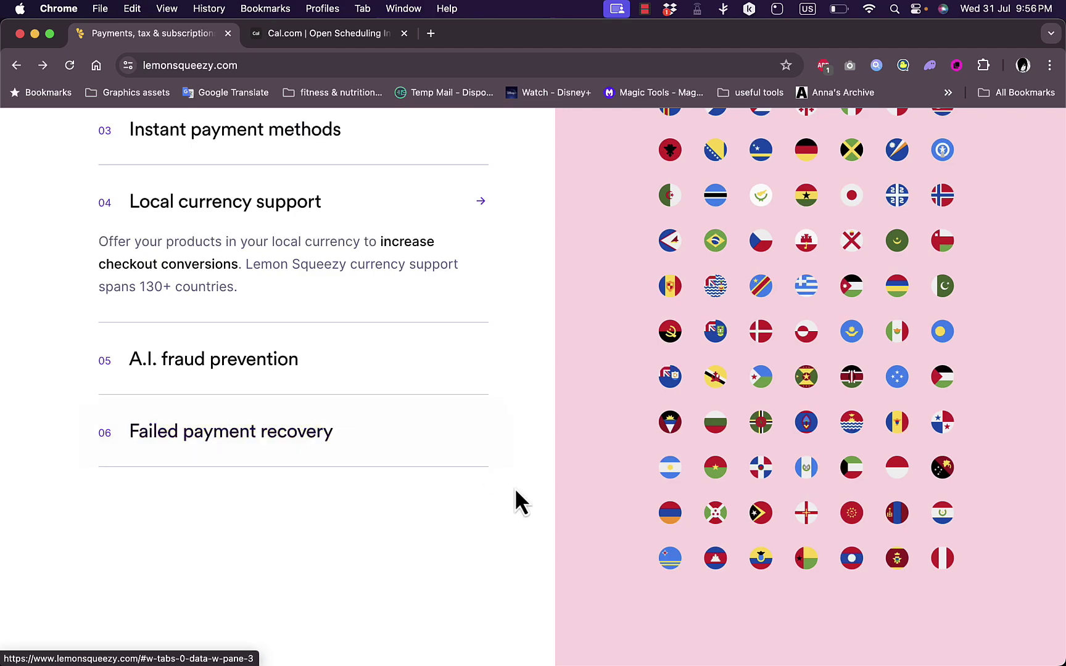
pyautogui.scroll(-7, 514, 496)
pyautogui.scroll(-3, 514, 499)
pyautogui.scroll(-7, 515, 499)
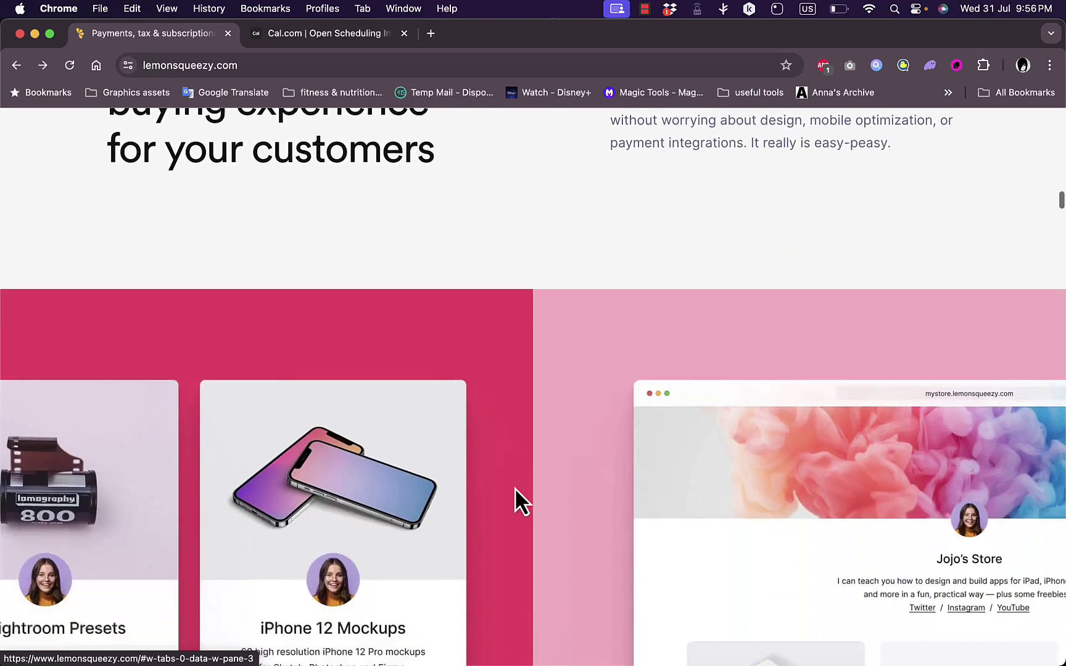
pyautogui.scroll(-5, 514, 488)
pyautogui.scroll(5, 514, 488)
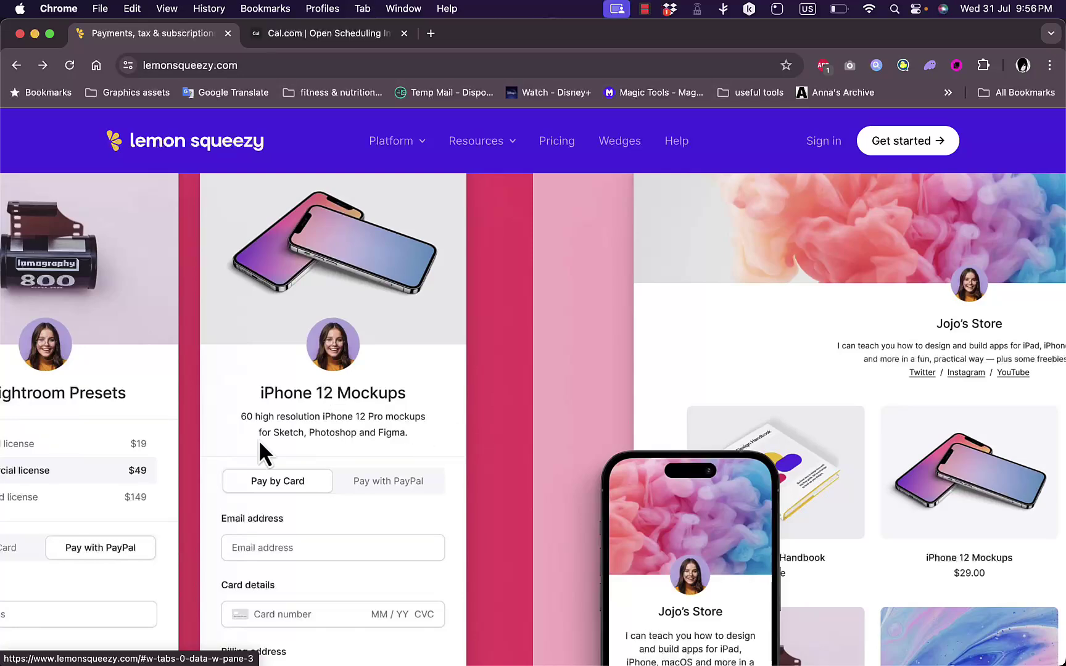
pyautogui.scroll(-10, 464, 414)
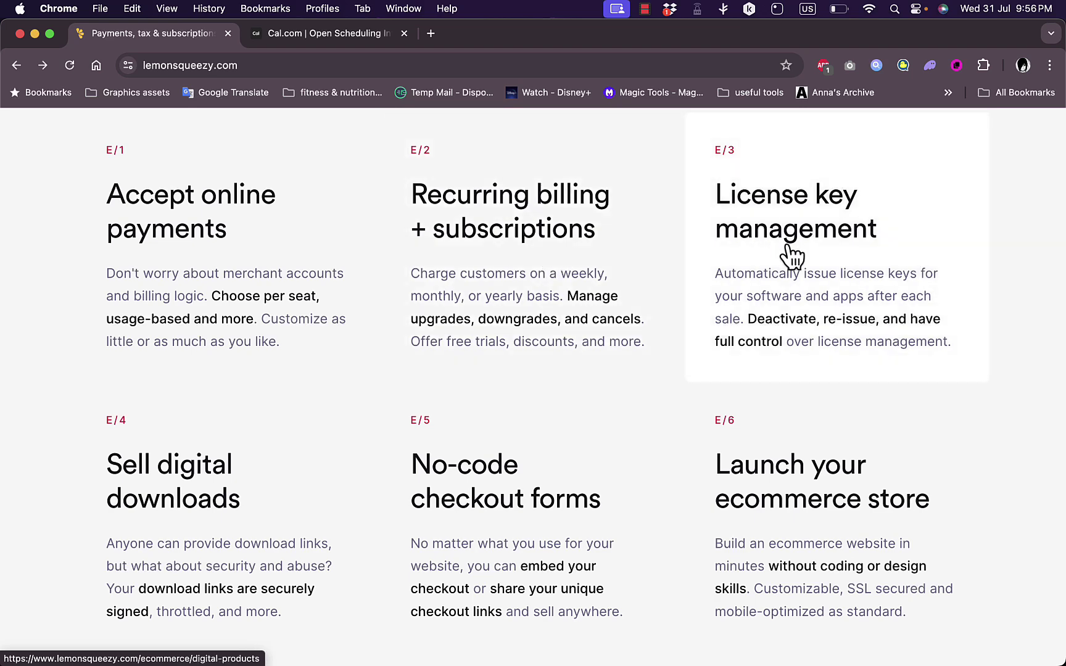
# Continue down through the rest of the homepage, then scroll back up
pyautogui.scroll(-10, 595, 510)
pyautogui.scroll(-20, 591, 504)
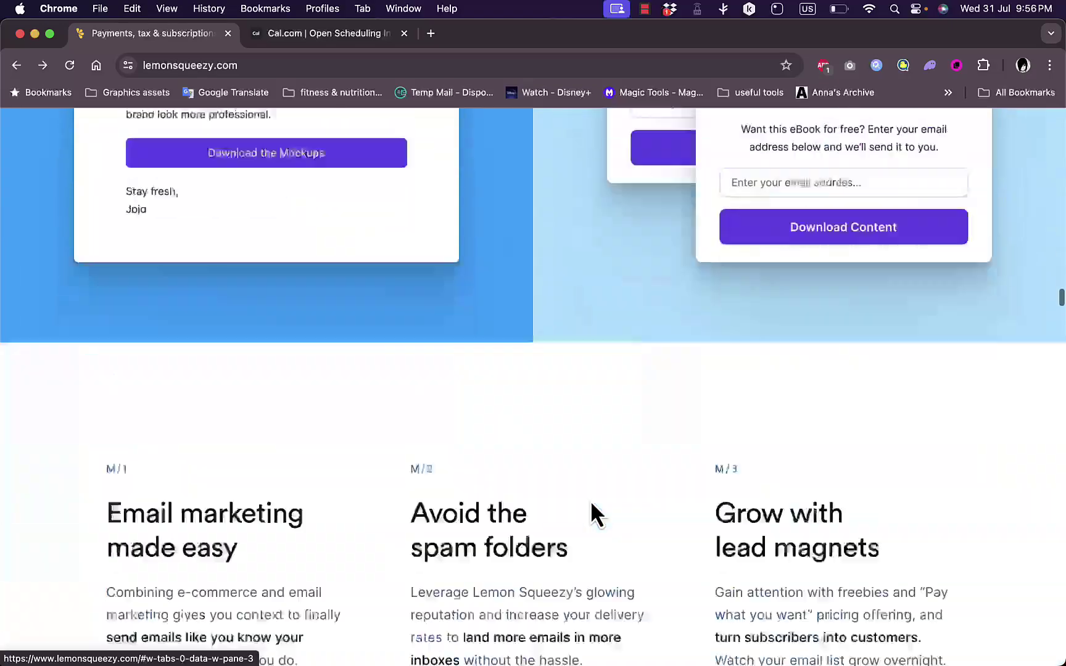
pyautogui.scroll(-20, 590, 504)
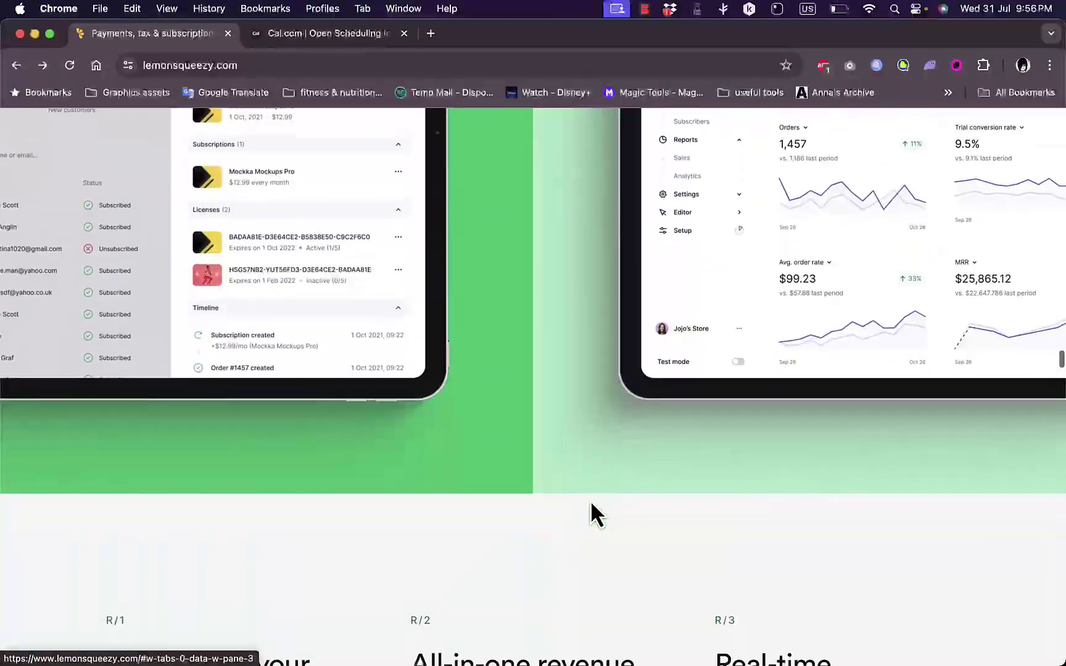
pyautogui.scroll(-20, 590, 505)
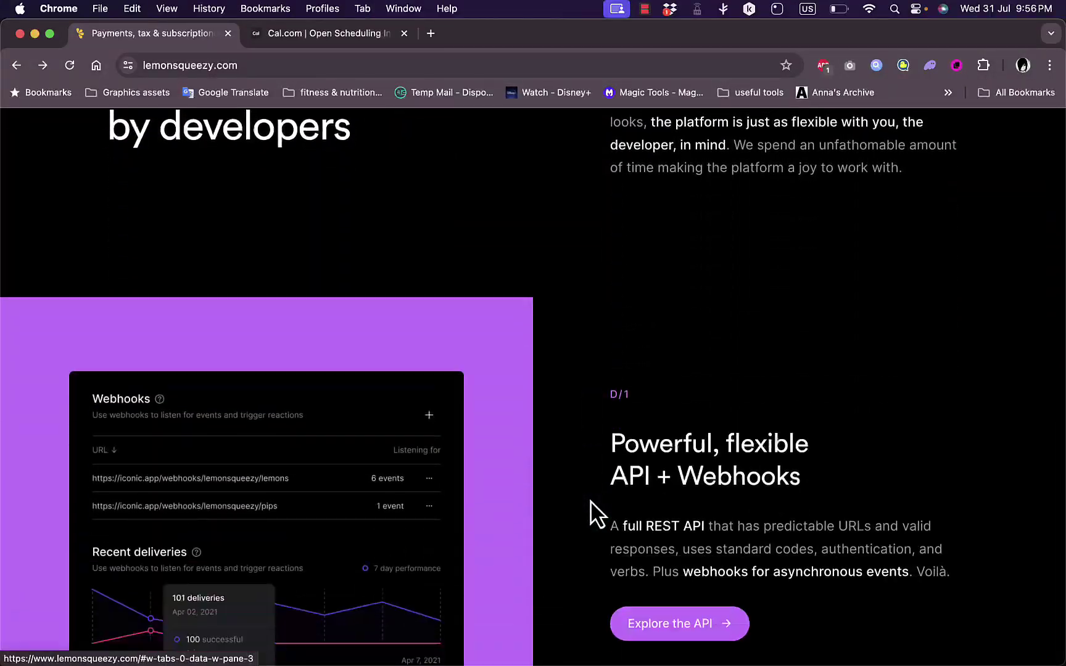
pyautogui.scroll(-20, 590, 514)
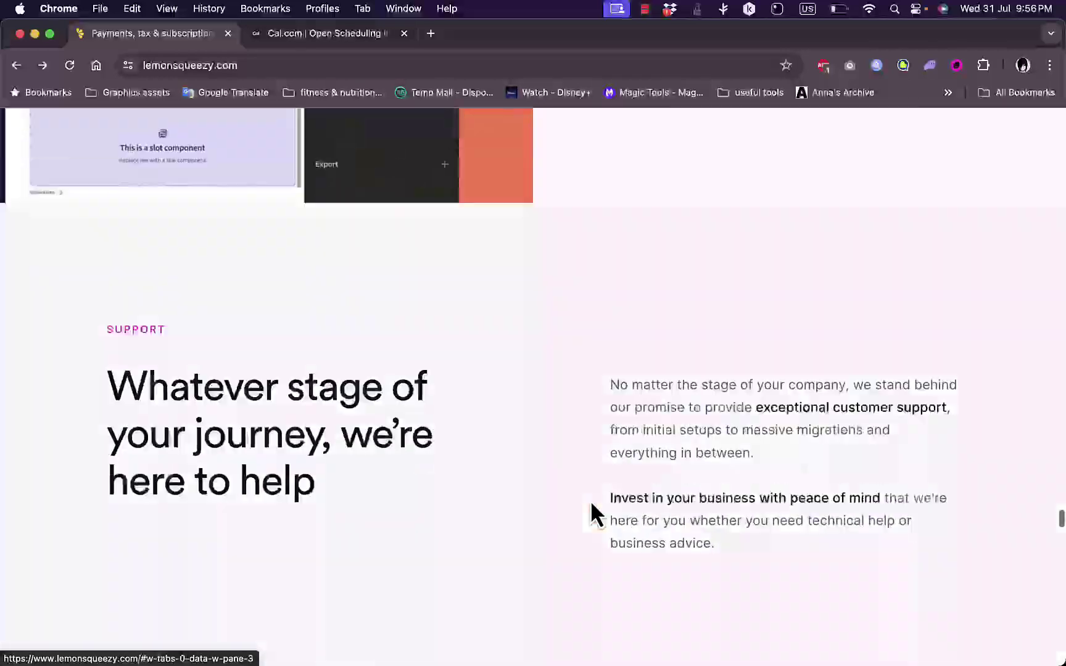
pyautogui.scroll(20, 590, 501)
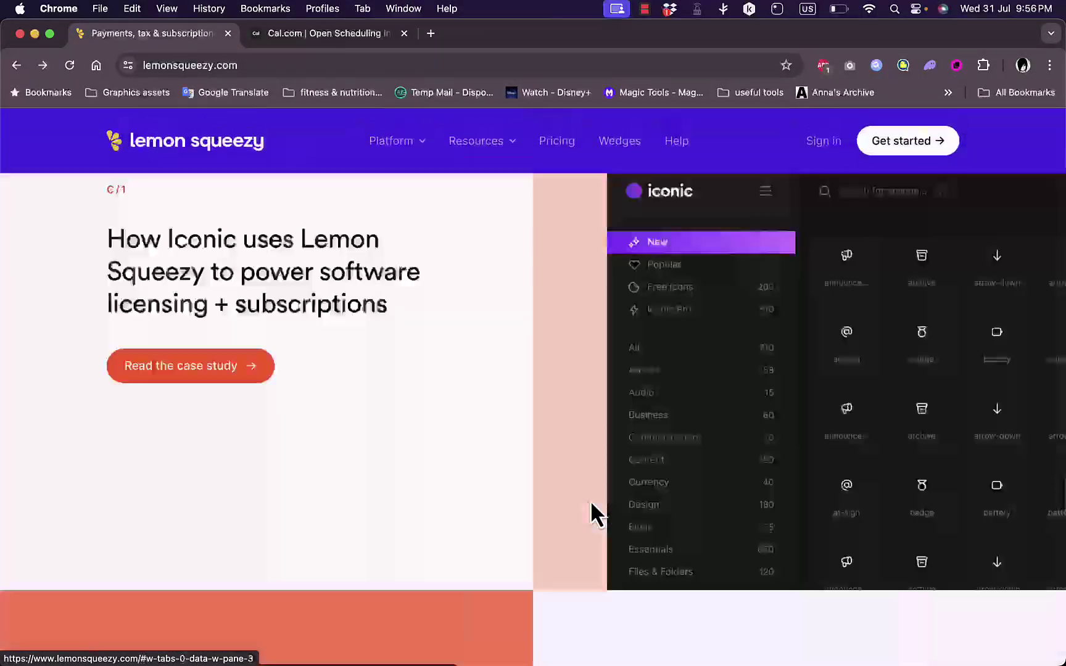
pyautogui.scroll(10, 594, 511)
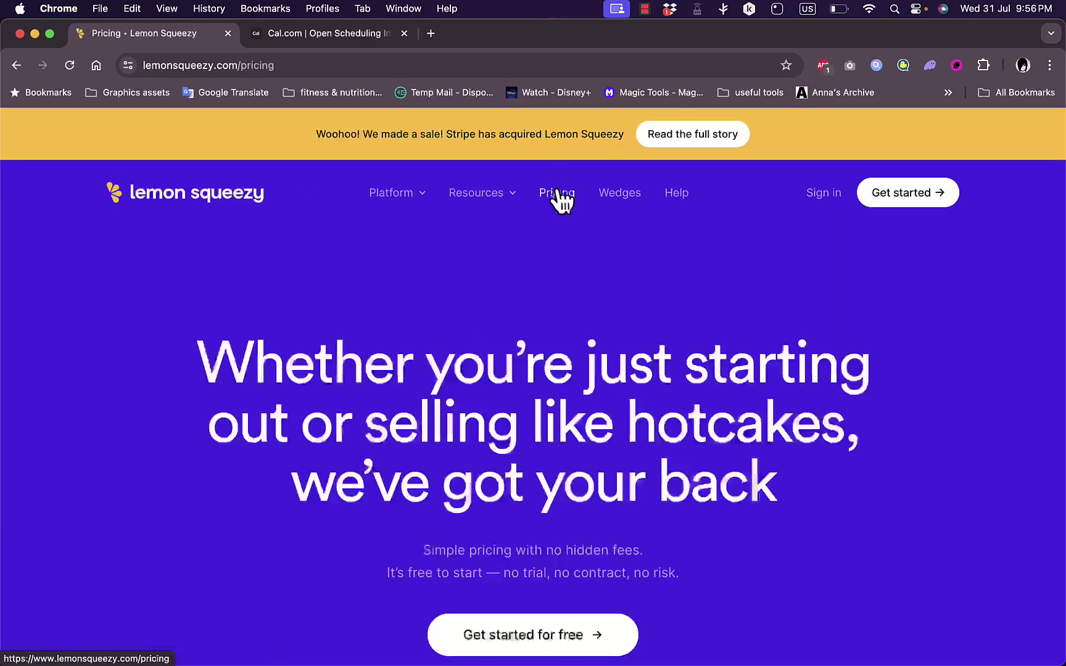
pyautogui.scroll(-12, 559, 196)
pyautogui.scroll(10, 555, 188)
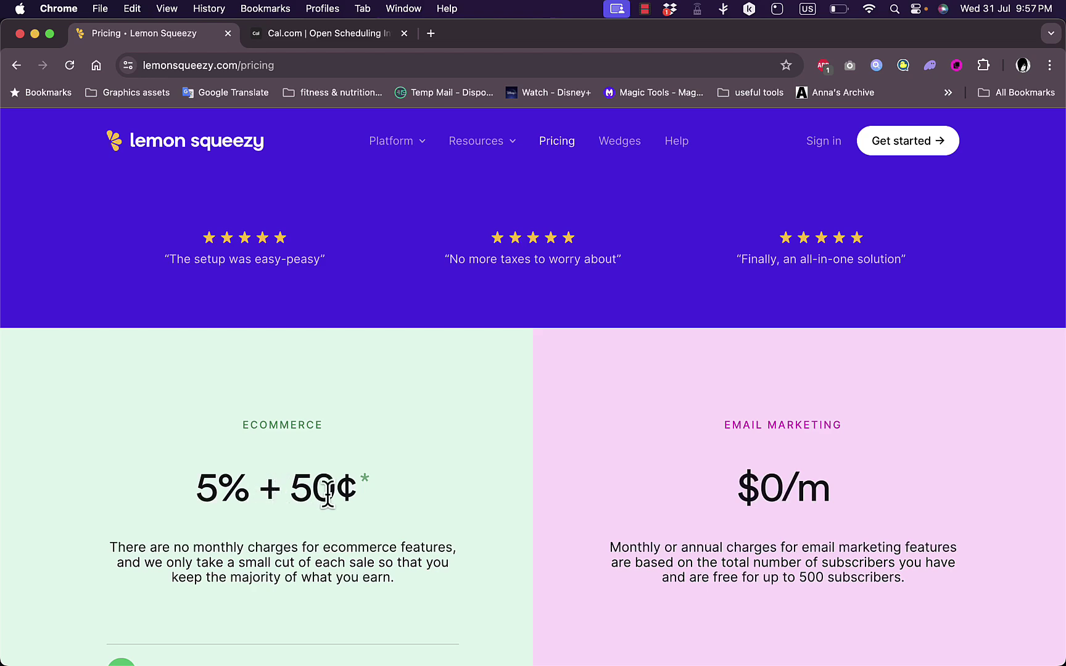
pyautogui.scroll(-3, 340, 496)
pyautogui.scroll(-5, 347, 504)
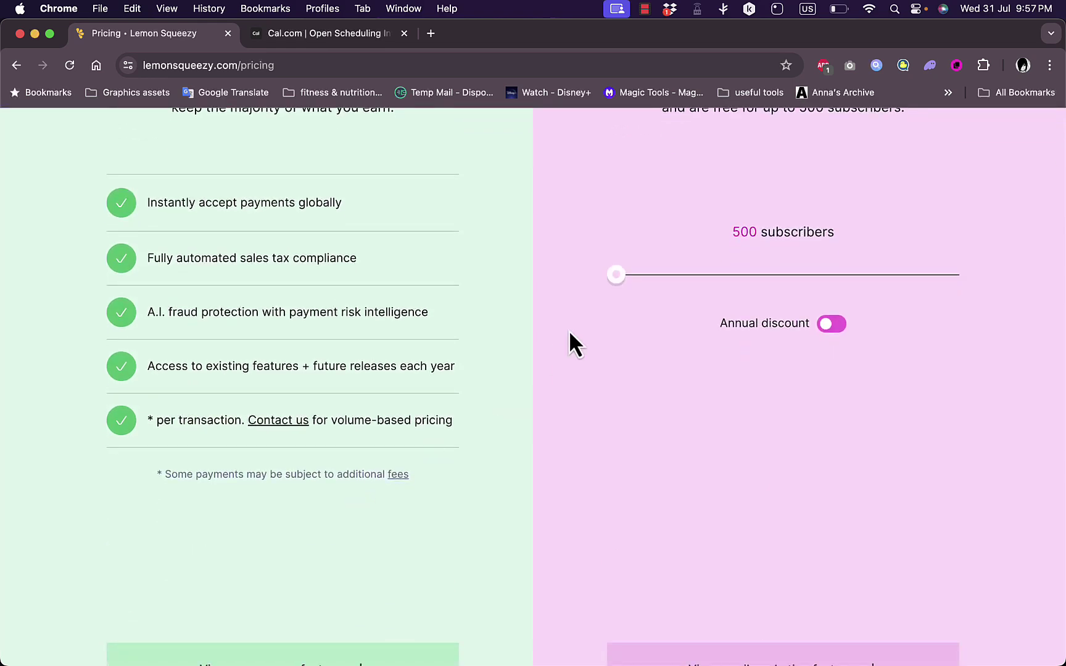
pyautogui.scroll(6, 555, 336)
pyautogui.scroll(-5, 330, 375)
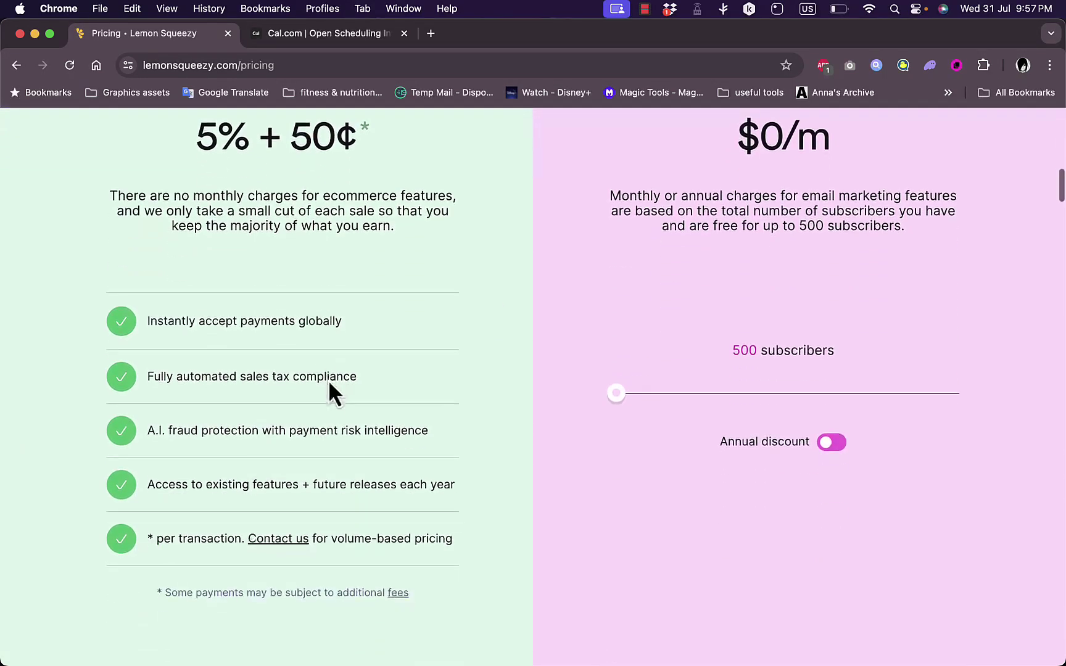
pyautogui.moveTo(616, 390); pyautogui.dragTo(535, 424)
pyautogui.scroll(3, 376, 351)
pyautogui.scroll(-3, 376, 352)
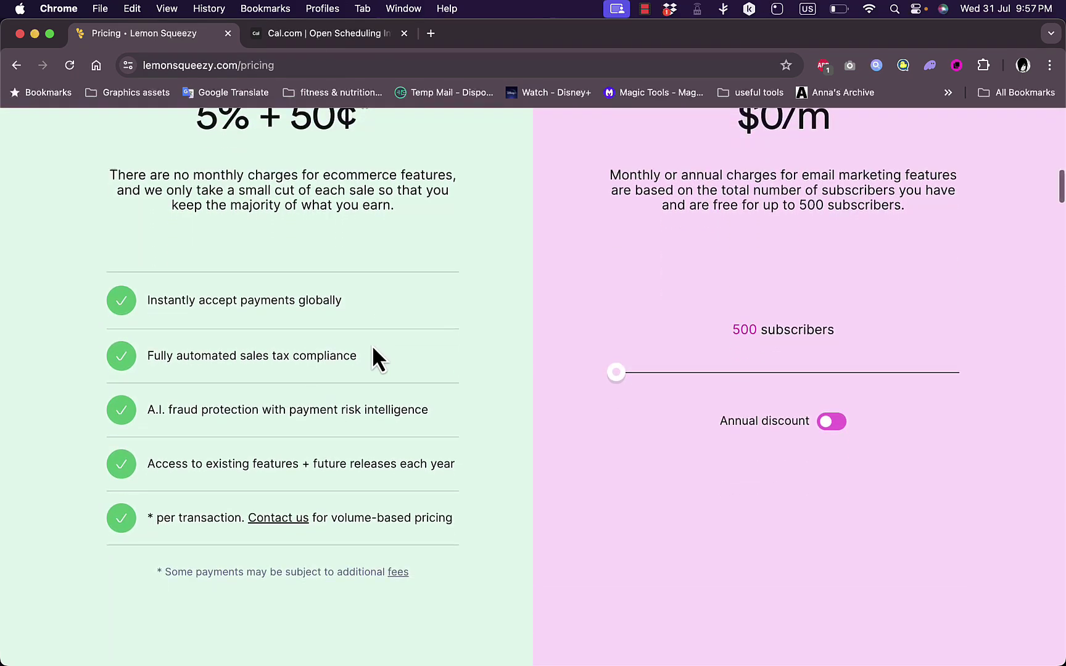
pyautogui.scroll(-15, 331, 388)
pyautogui.scroll(20, 330, 387)
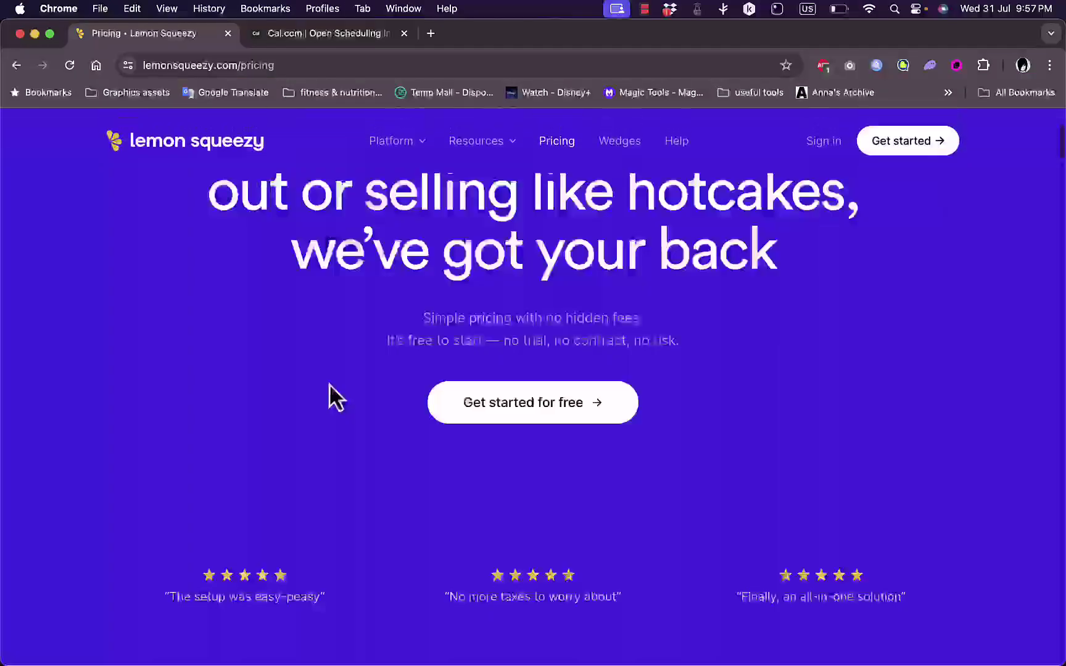
# Sign up with name, email and password, then set store name and URL to howtosimple
pyautogui.click(893, 196)
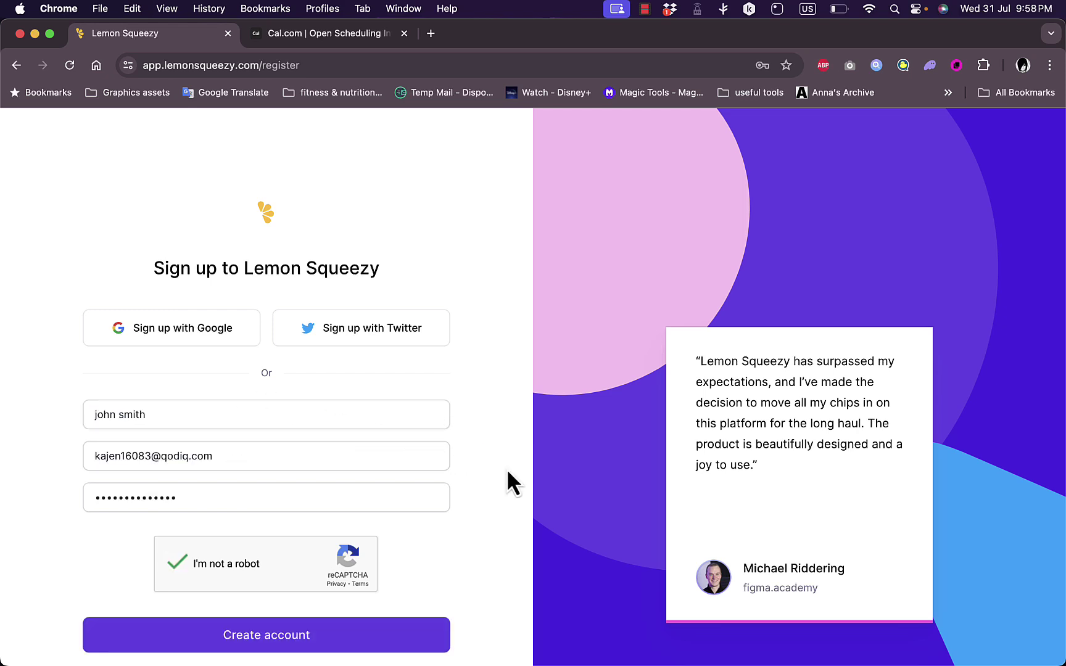
pyautogui.scroll(-3, 509, 440)
pyautogui.click(316, 545)
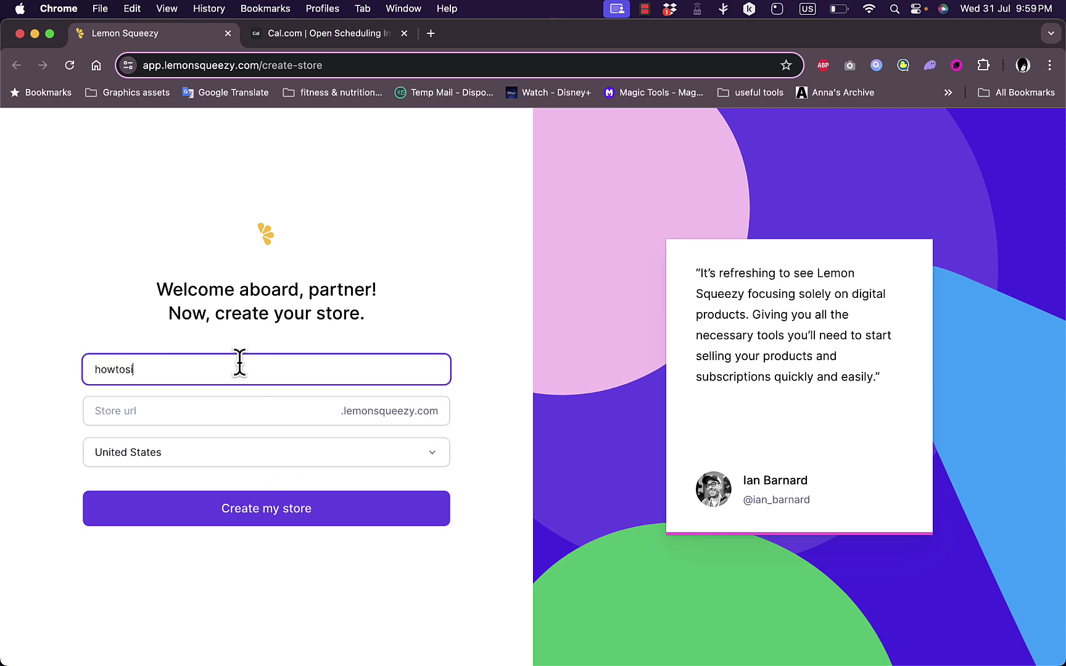
pyautogui.click(201, 402)
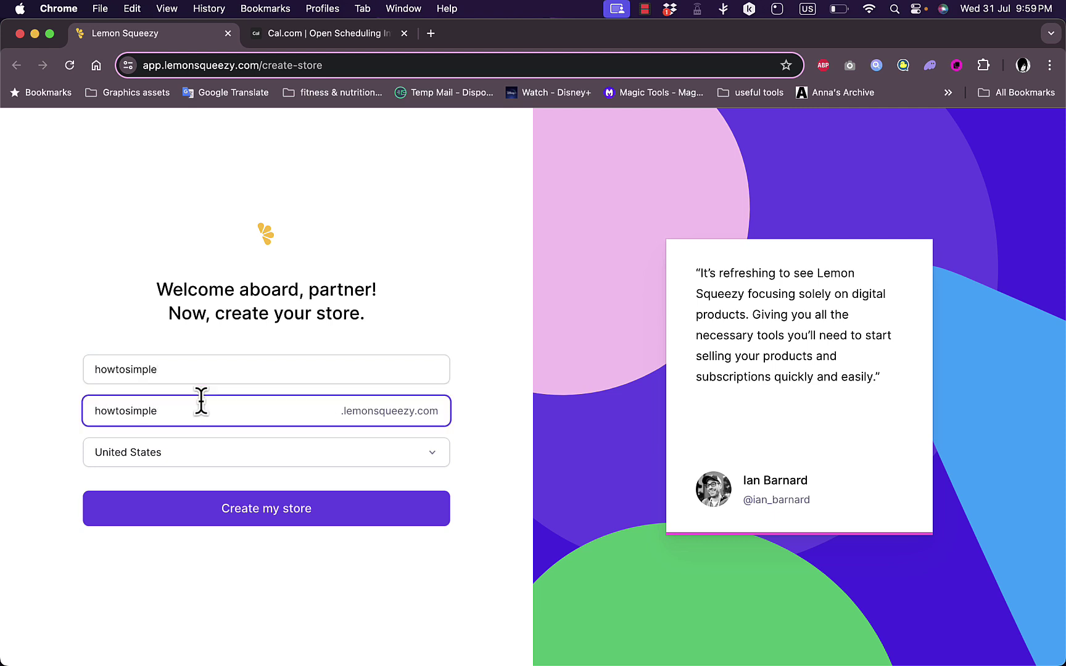
# Create the howtosimple store and review its 'Congrats on the new store!' setup checklist
pyautogui.click(267, 512)
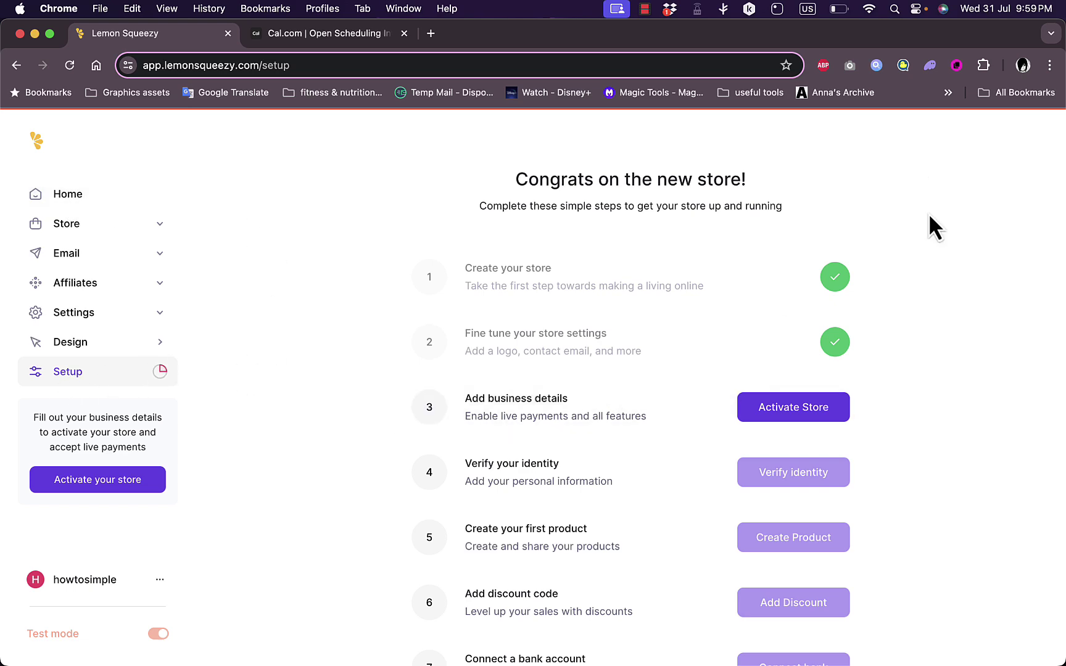
pyautogui.scroll(-6, 932, 469)
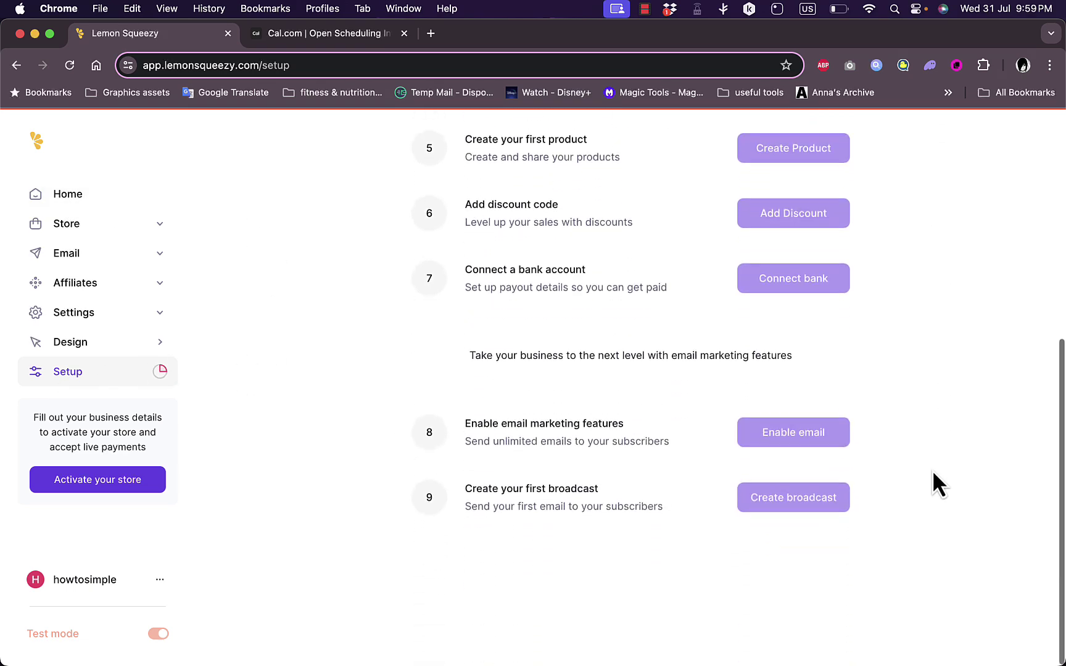
pyautogui.scroll(6, 932, 470)
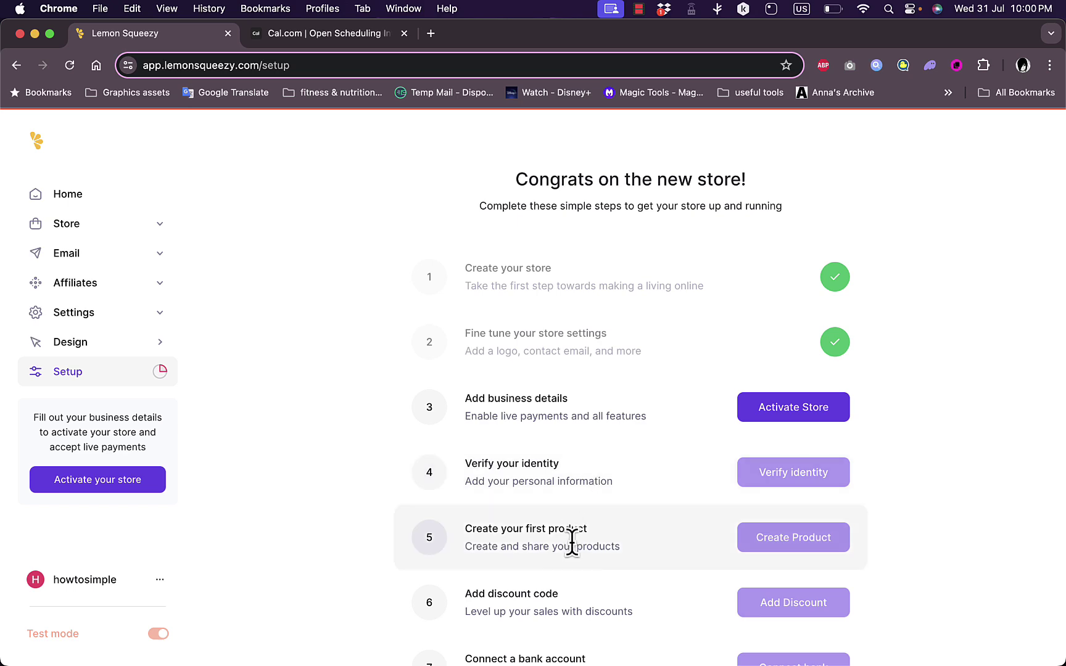
pyautogui.scroll(-5, 647, 459)
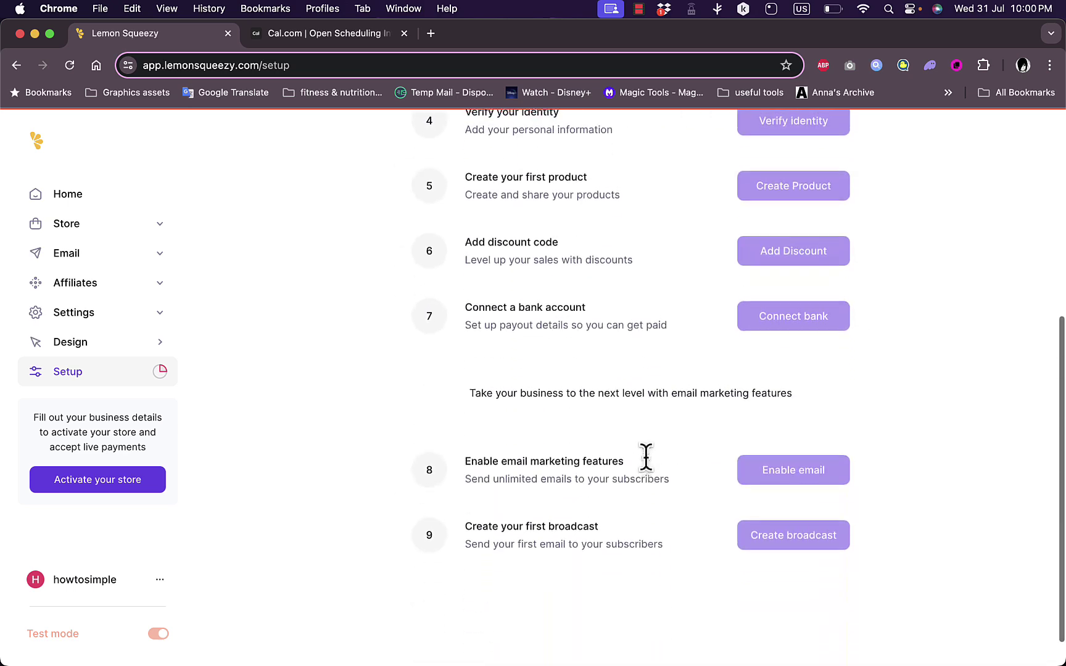
pyautogui.scroll(5, 647, 459)
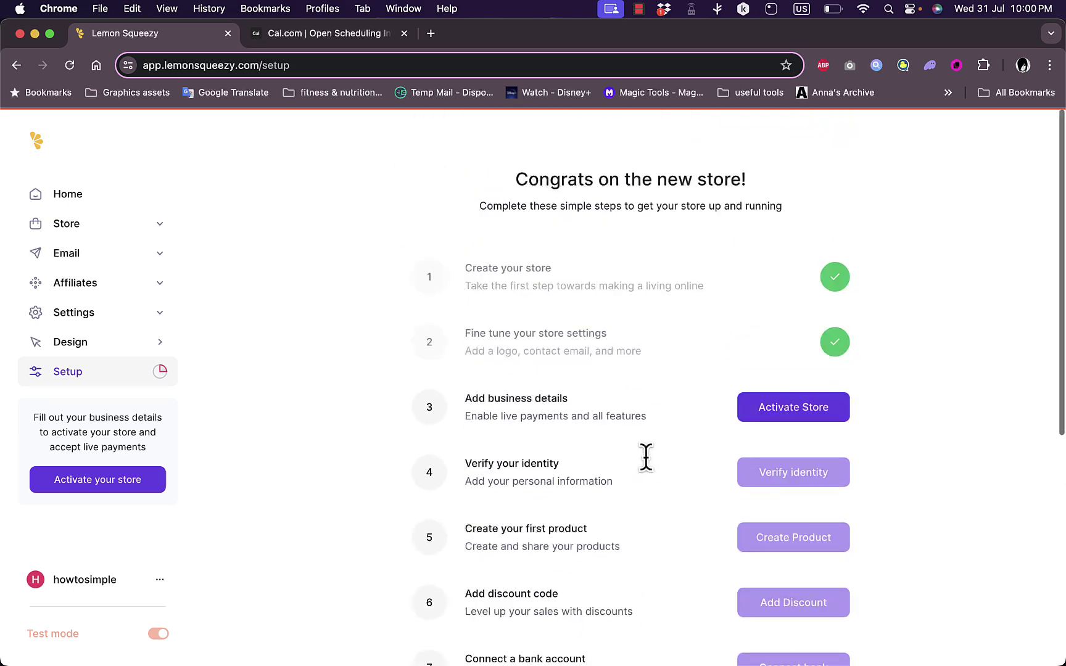
# Open the business details form, look through it, and cancel it unsubmitted
pyautogui.click(795, 414)
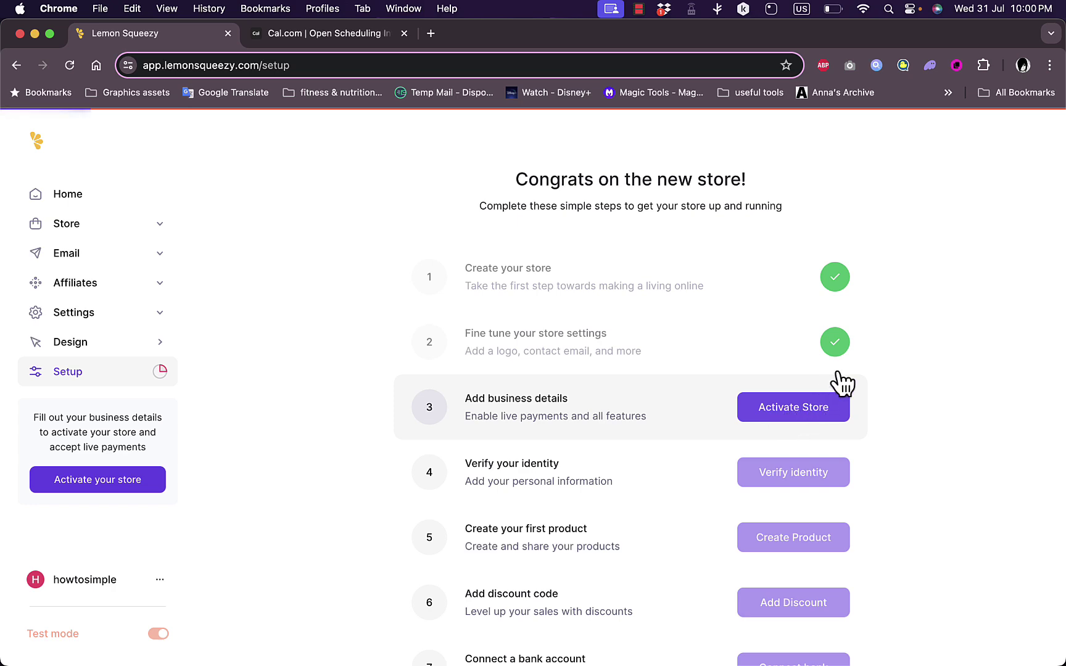
pyautogui.scroll(-10, 871, 357)
pyautogui.scroll(10, 865, 345)
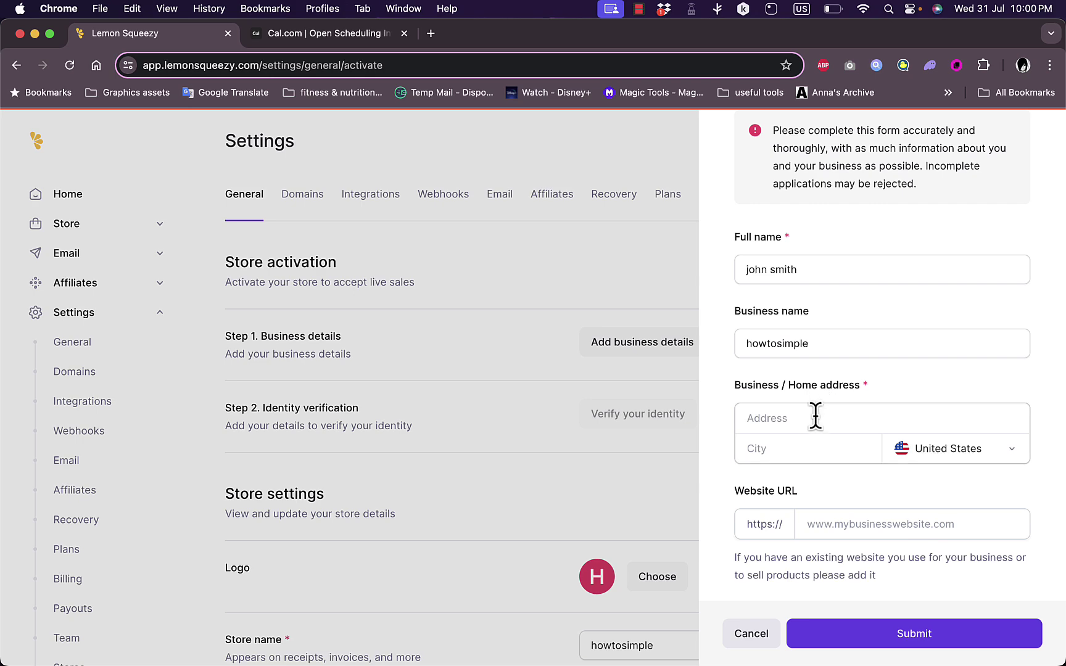
pyautogui.scroll(-2, 825, 388)
pyautogui.scroll(-10, 825, 389)
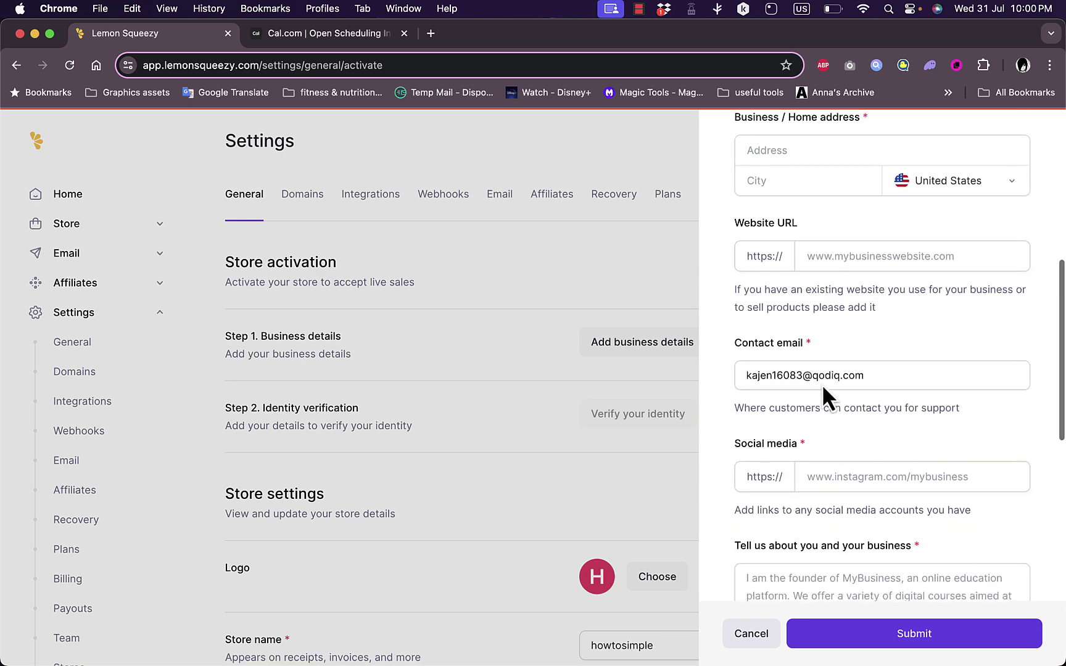
pyautogui.click(440, 384)
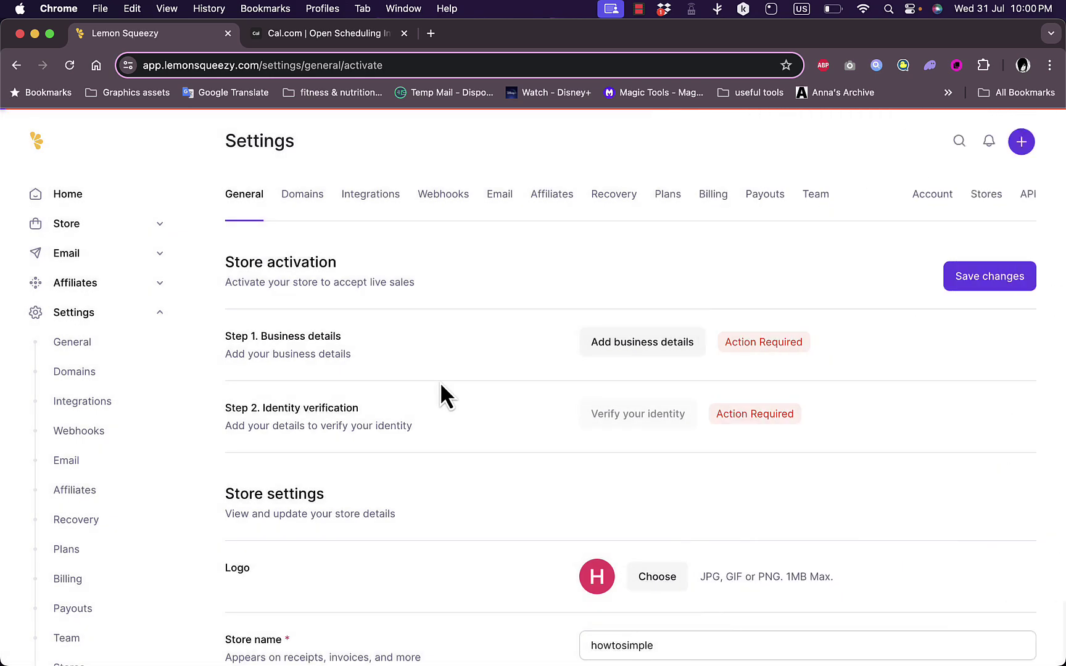
# Go to the dashboard home, expand the Store section, and open the empty Products list
pyautogui.click(68, 195)
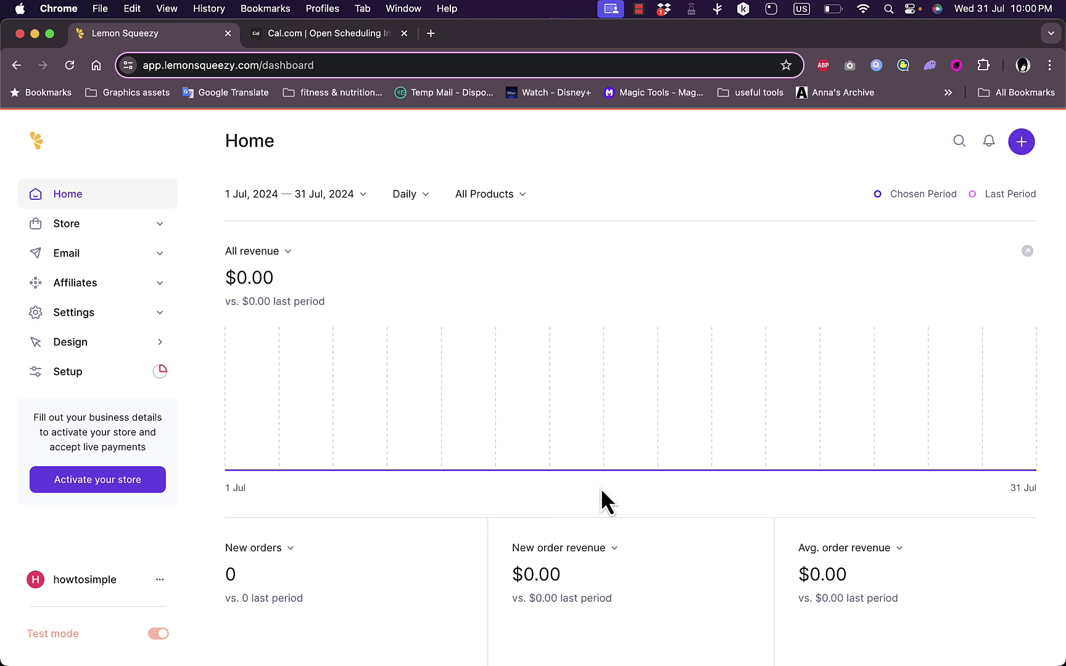
pyautogui.scroll(-10, 606, 503)
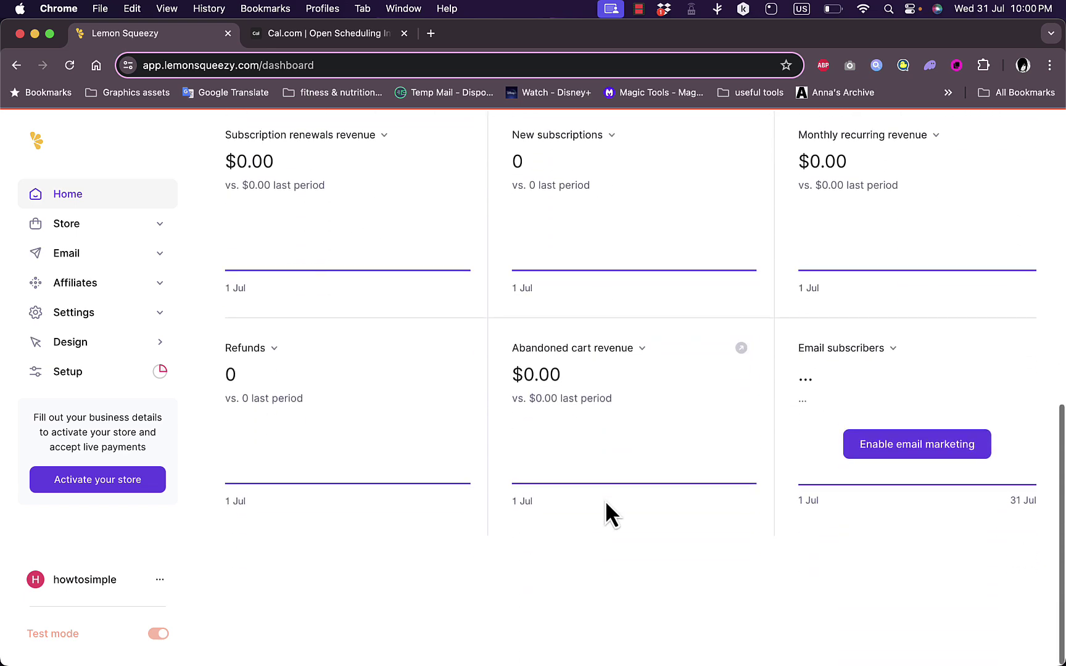
pyautogui.scroll(10, 607, 506)
pyautogui.click(131, 227)
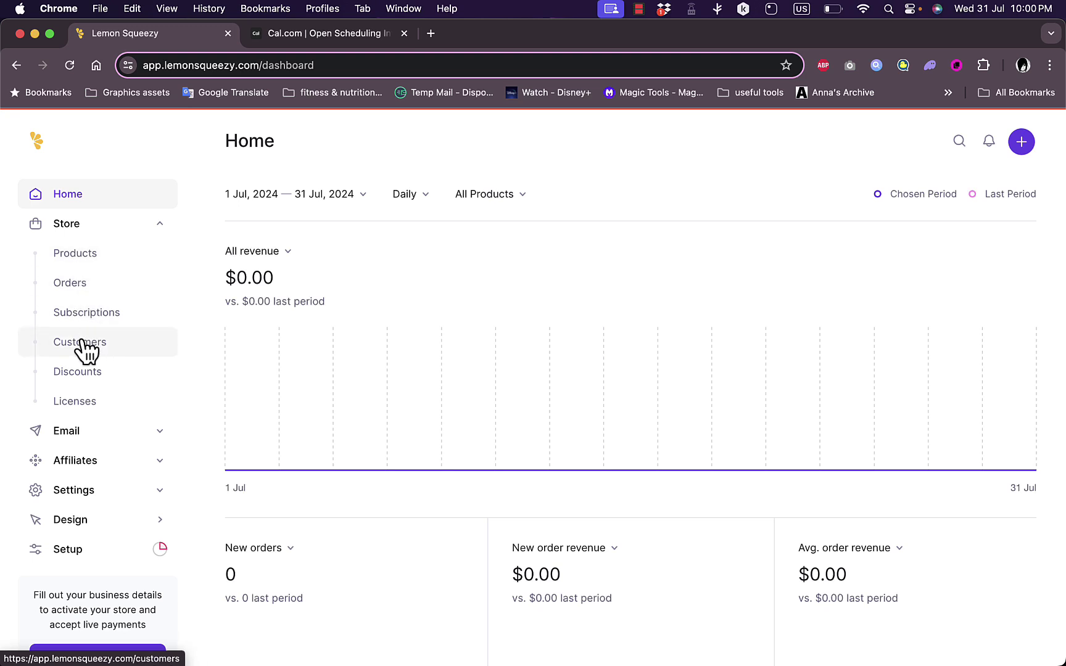
pyautogui.click(87, 269)
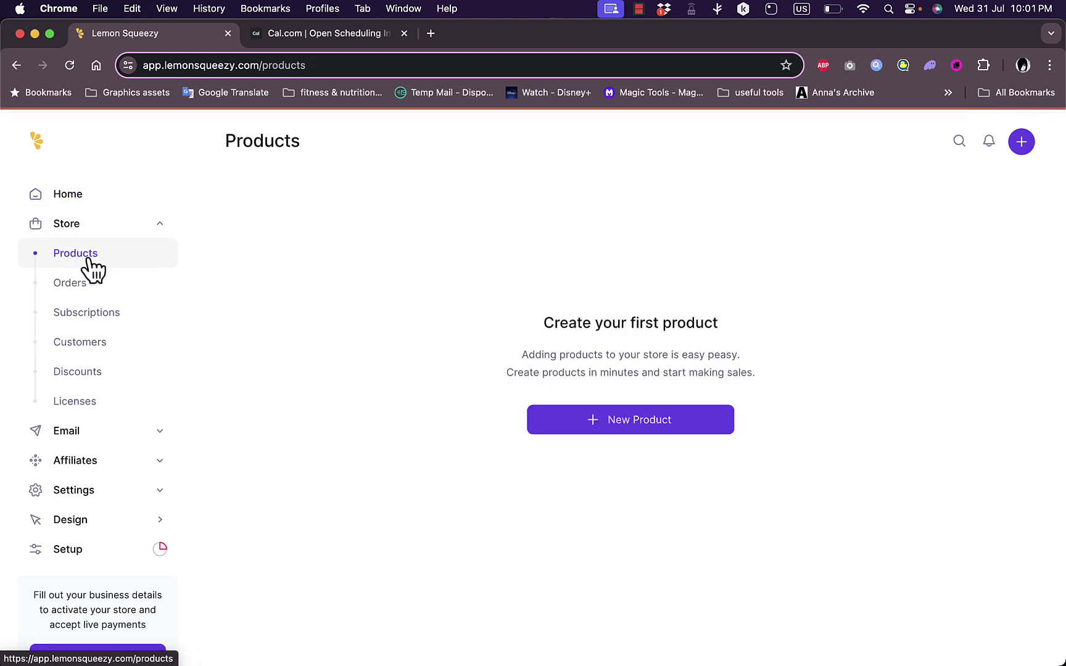
# Create a new product named 'test' with description 'this is a test product'
pyautogui.click(643, 424)
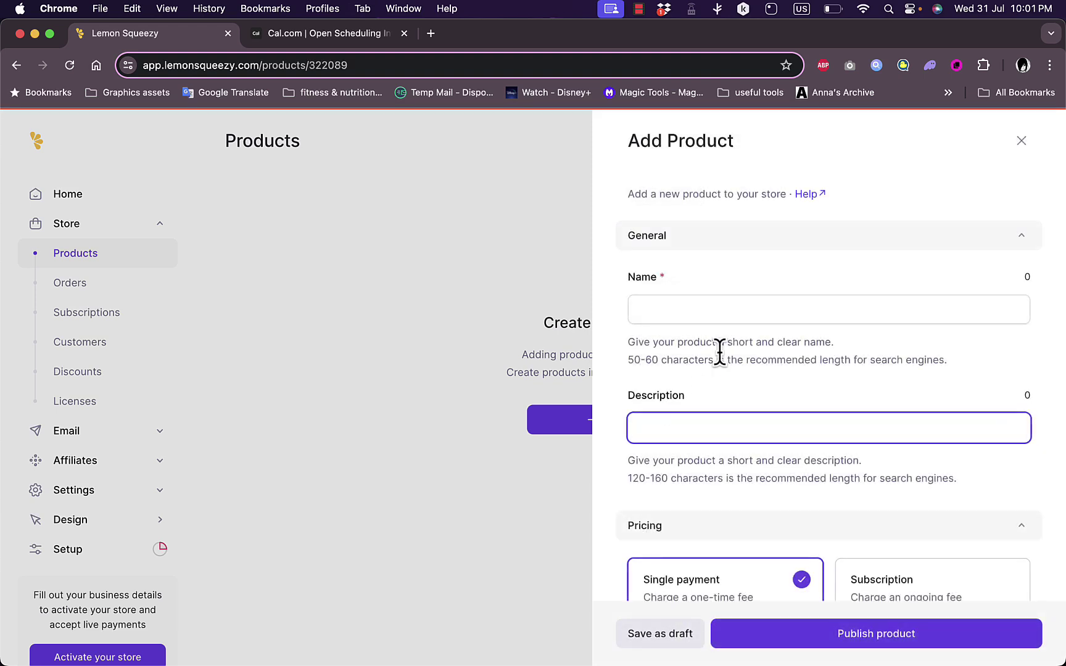
pyautogui.click(765, 309)
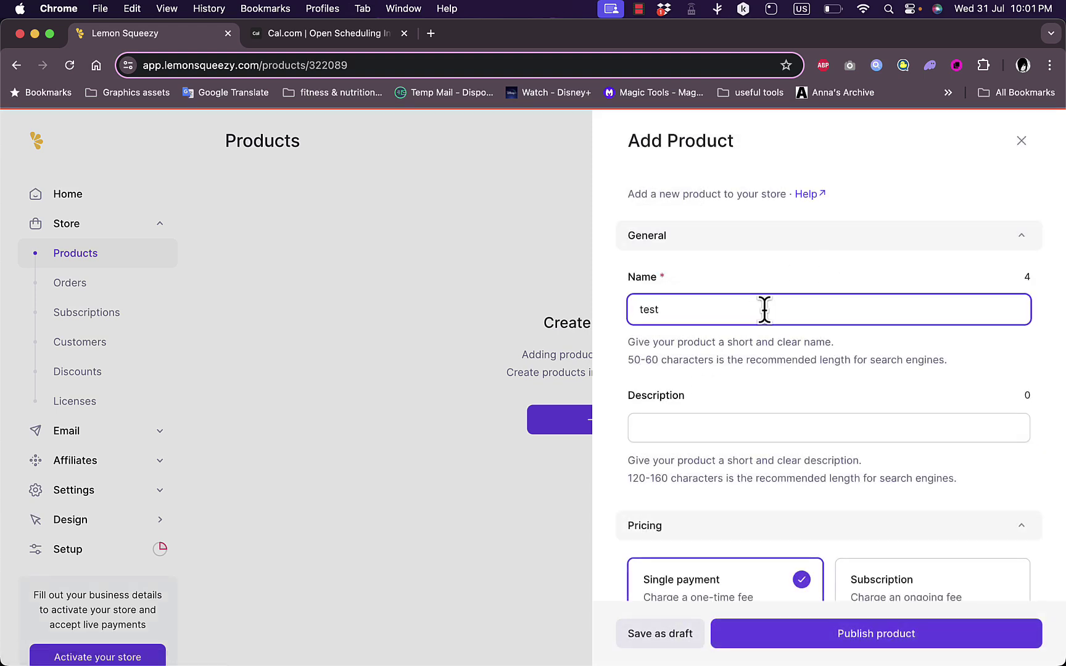
pyautogui.click(799, 431)
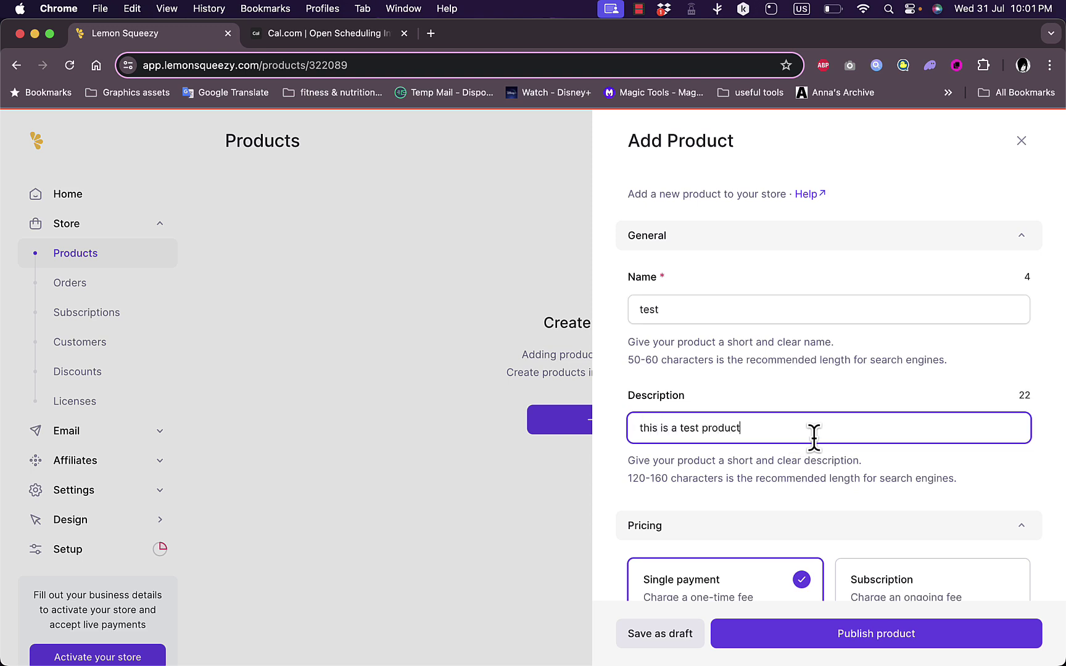
pyautogui.scroll(-6, 815, 435)
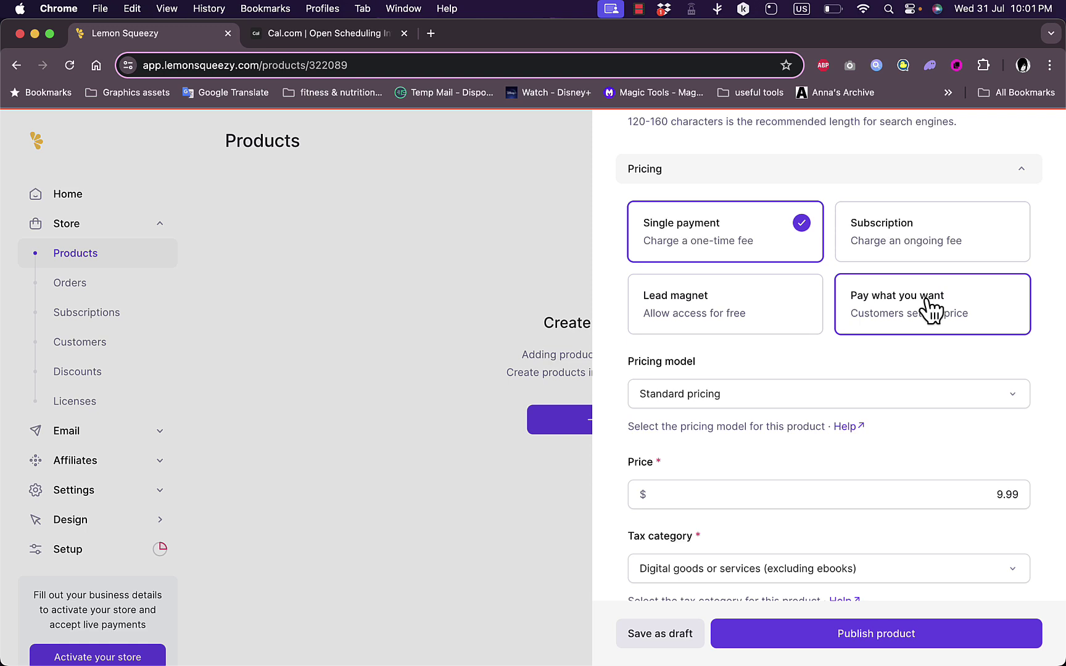
# Switch the product to a Standard-priced Subscription at $100 per unit, repeating every month
pyautogui.click(912, 232)
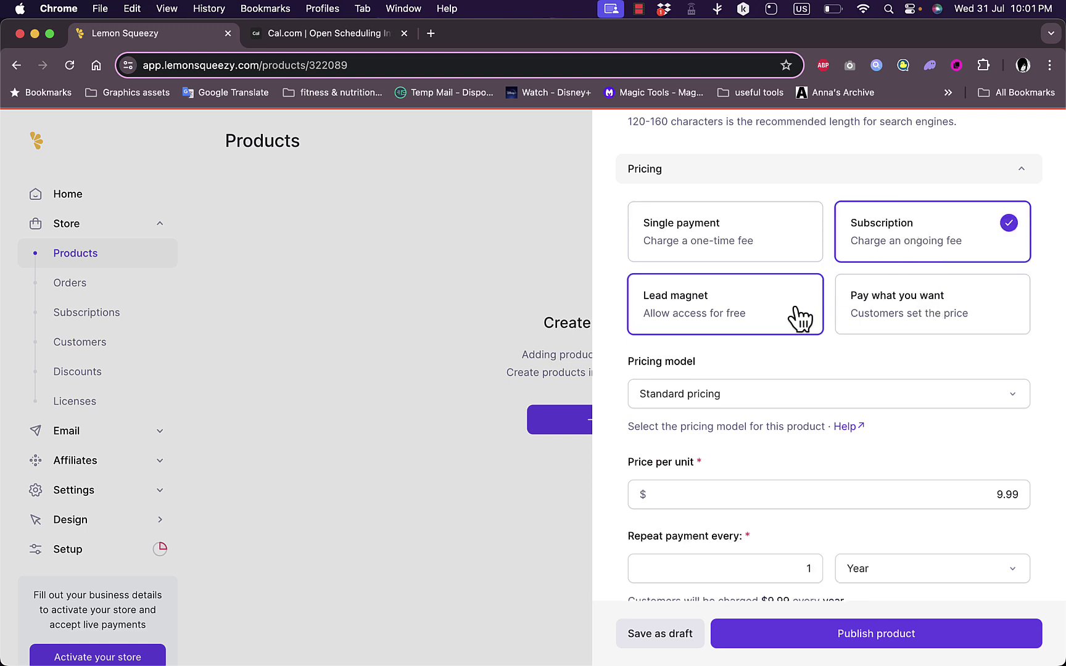
pyautogui.click(1012, 393)
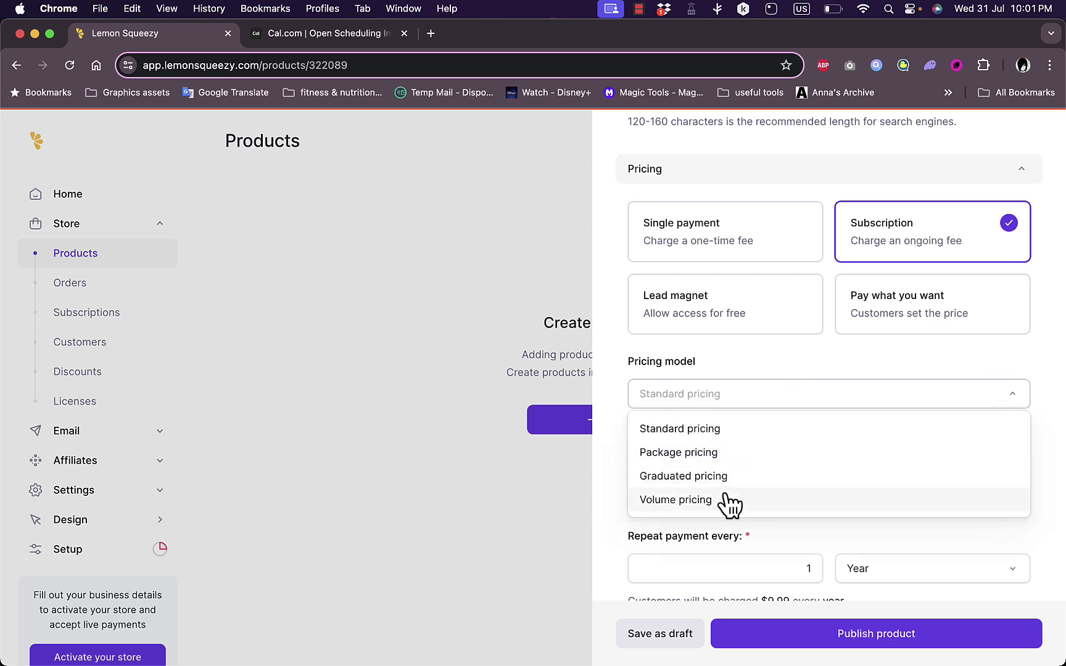
pyautogui.click(716, 436)
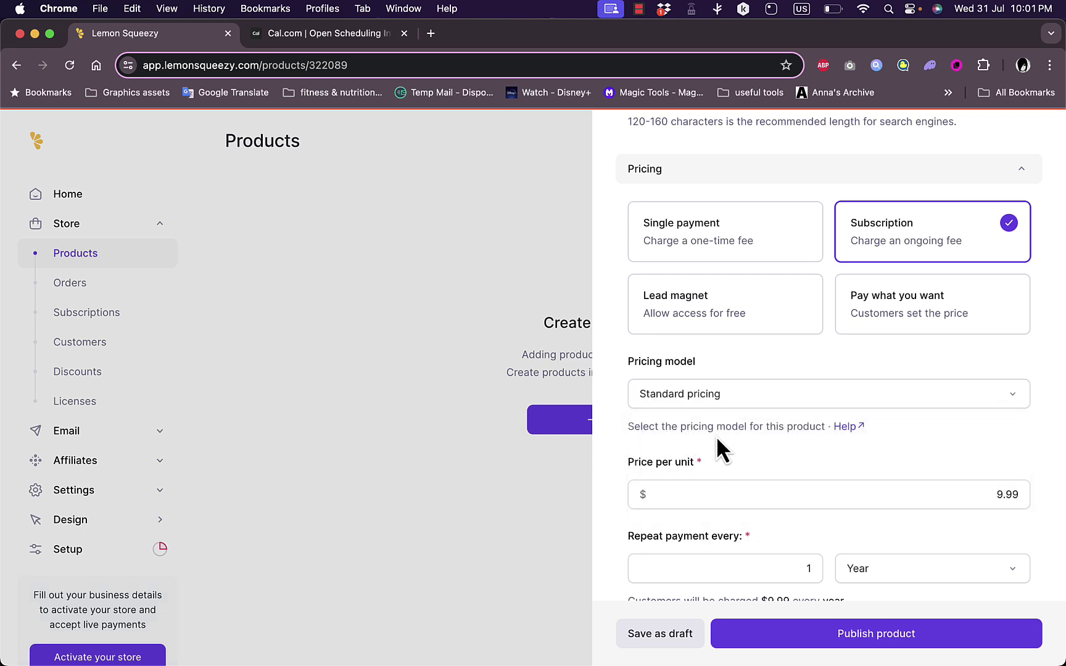
pyautogui.scroll(-2, 770, 503)
pyautogui.click(785, 434)
pyautogui.write('100')
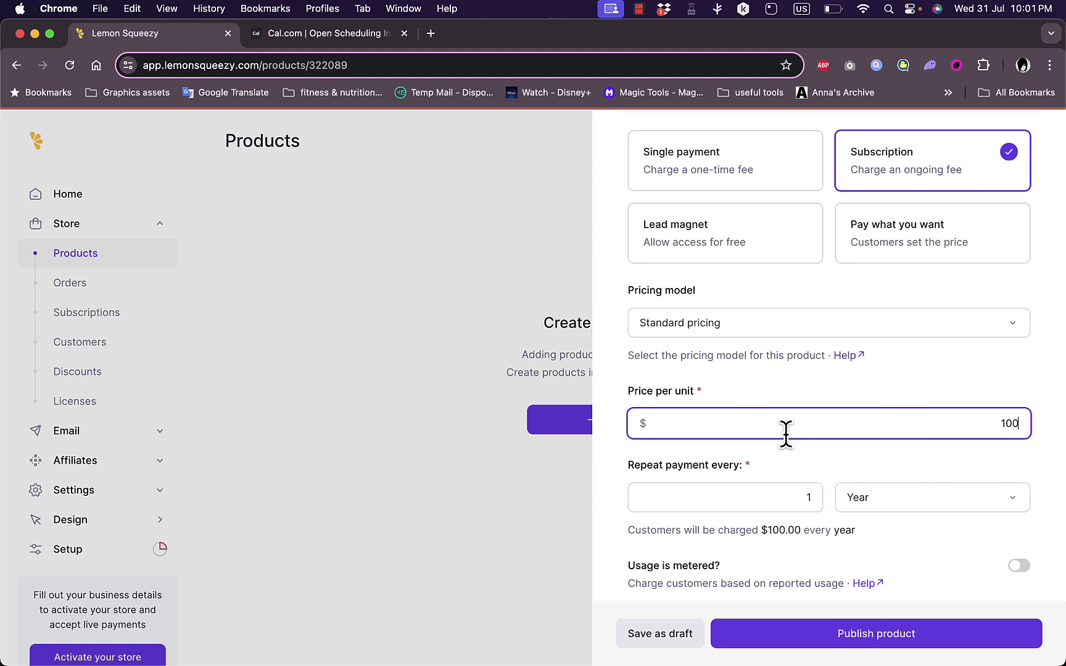
pyautogui.click(890, 498)
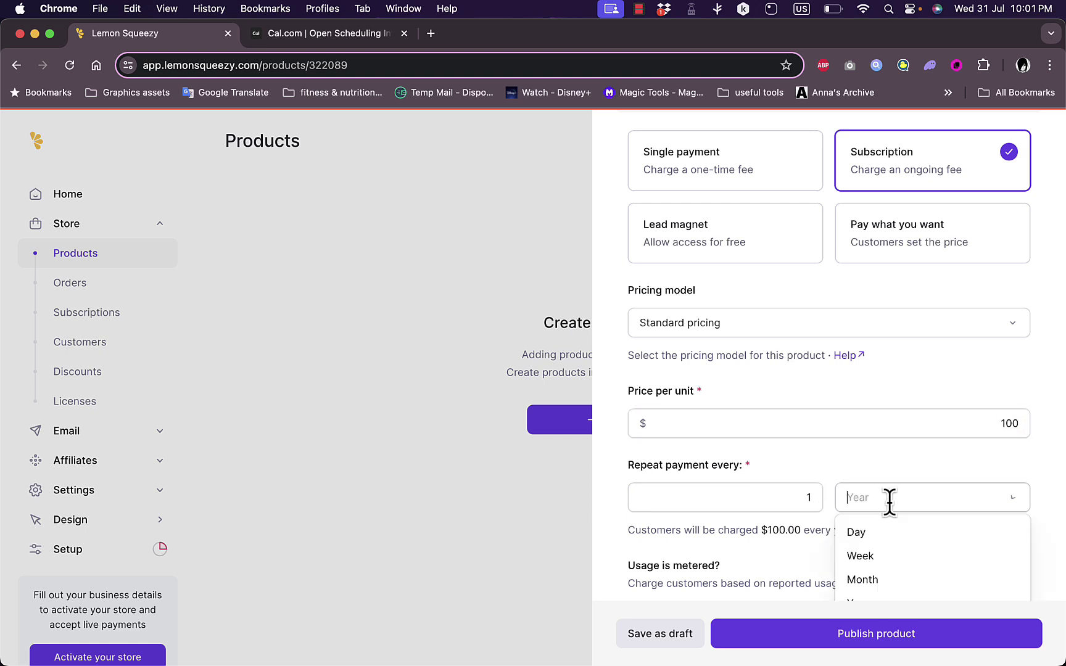
pyautogui.scroll(-3, 903, 505)
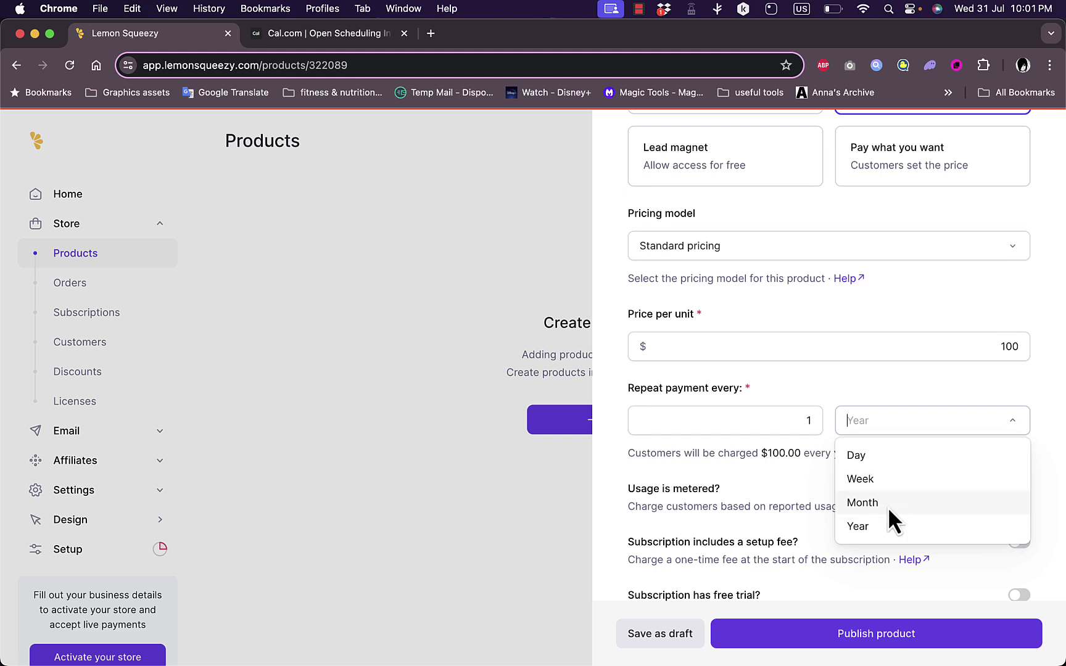
pyautogui.click(890, 507)
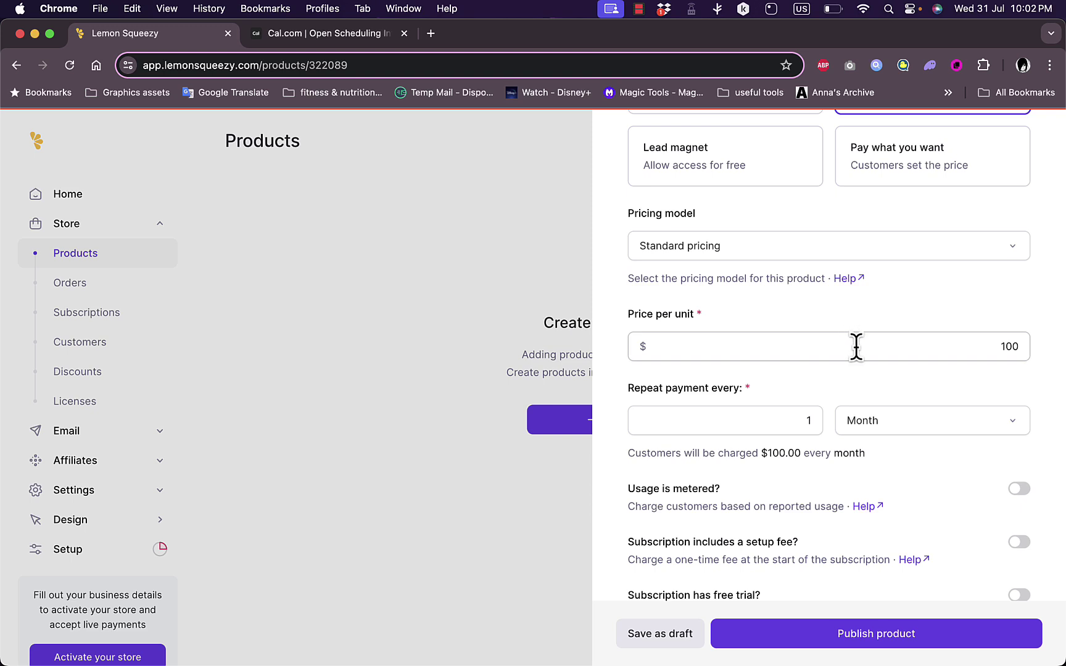
pyautogui.scroll(-5, 878, 377)
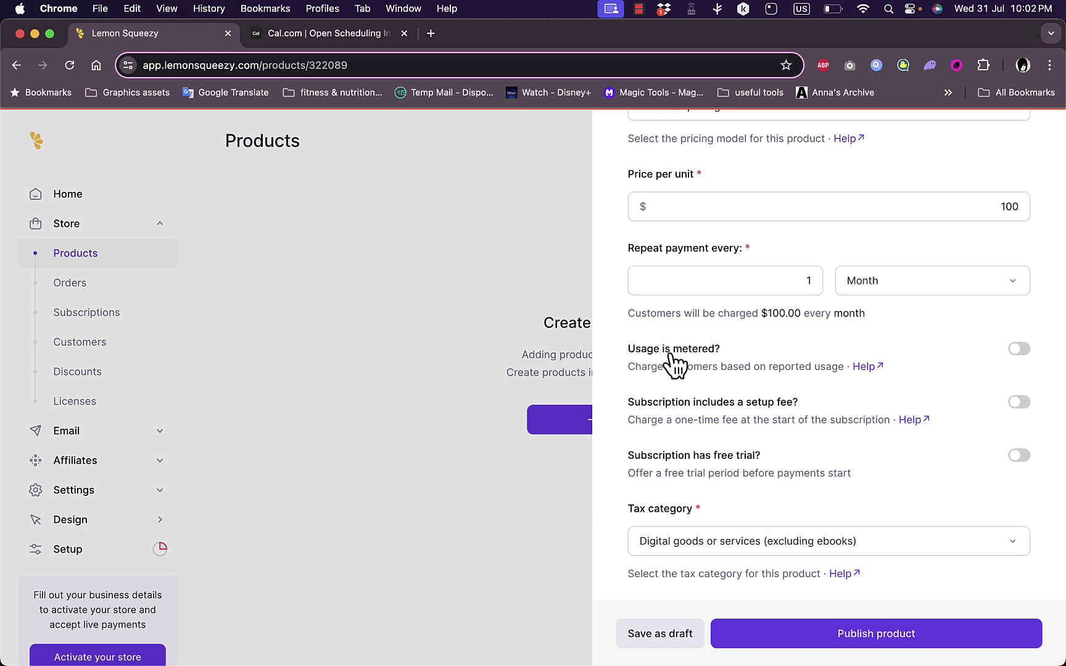
# Try metered usage with 'Sum of usage during period', then turn it back off
pyautogui.click(1019, 349)
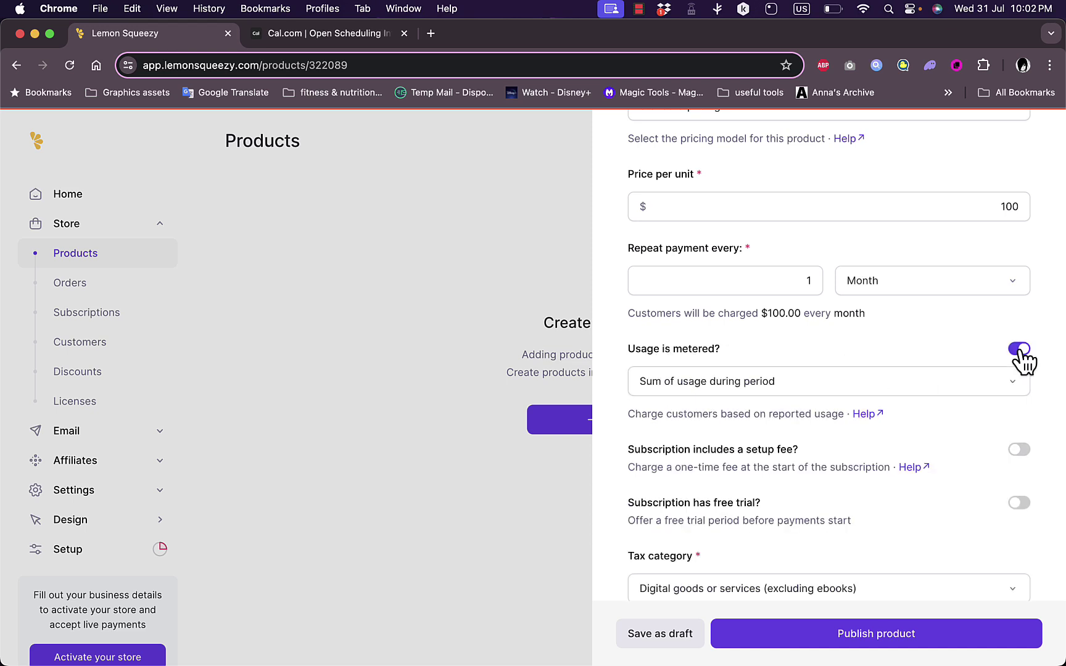
pyautogui.click(982, 378)
pyautogui.click(982, 377)
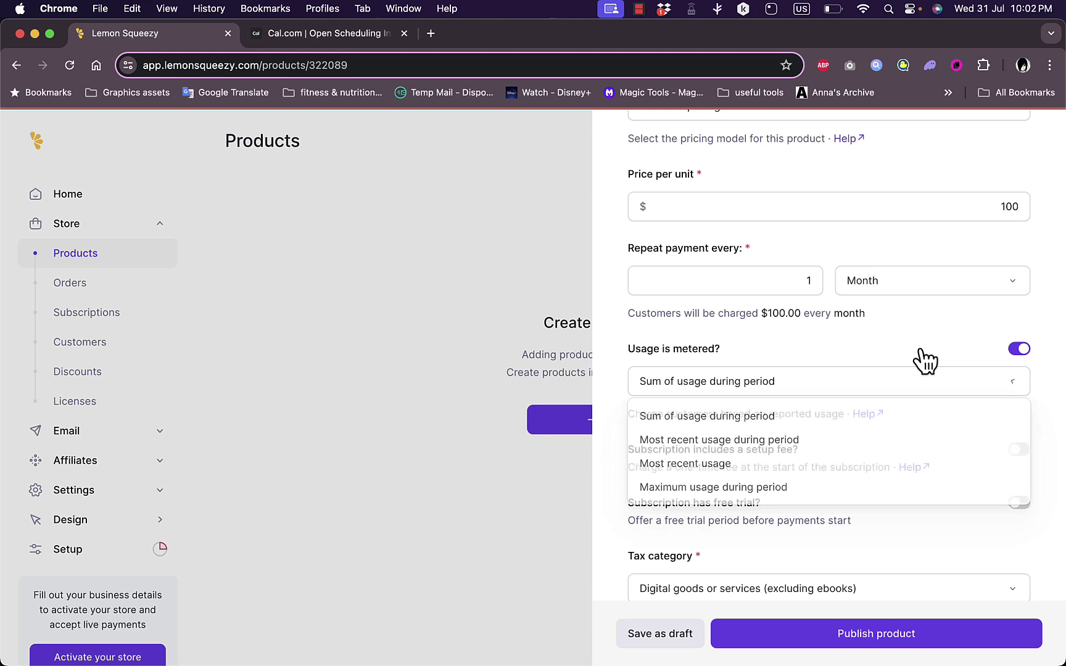
pyautogui.click(1019, 349)
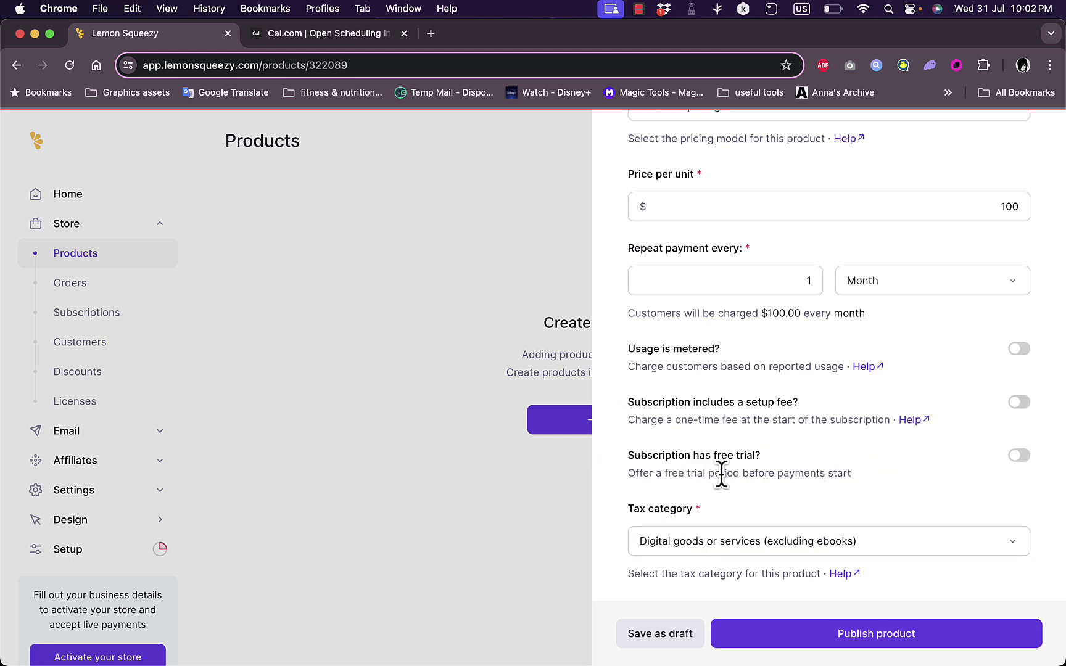
# Enable the free trial and a $10 setup fee, keeping the Digital goods tax category
pyautogui.click(1017, 458)
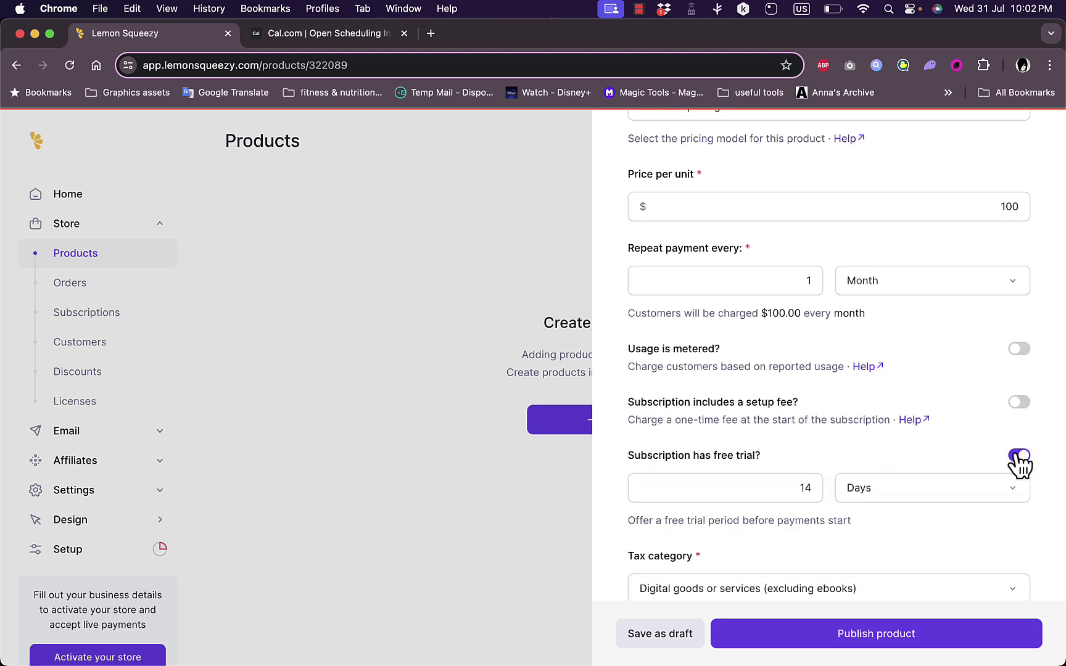
pyautogui.click(1019, 402)
pyautogui.click(1013, 434)
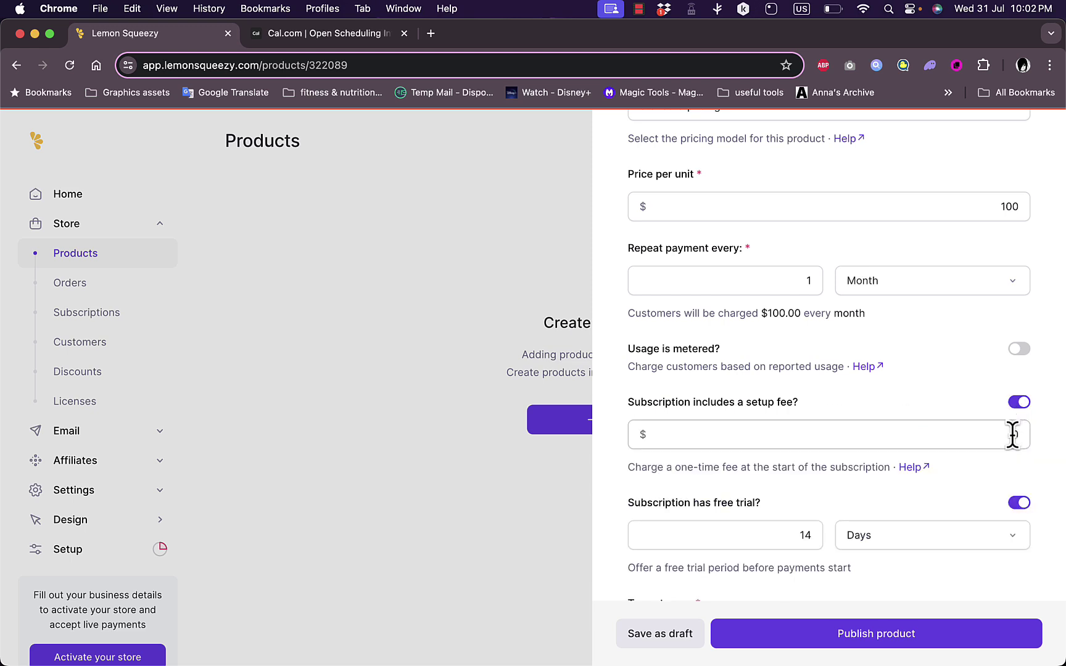
pyautogui.click(1013, 433)
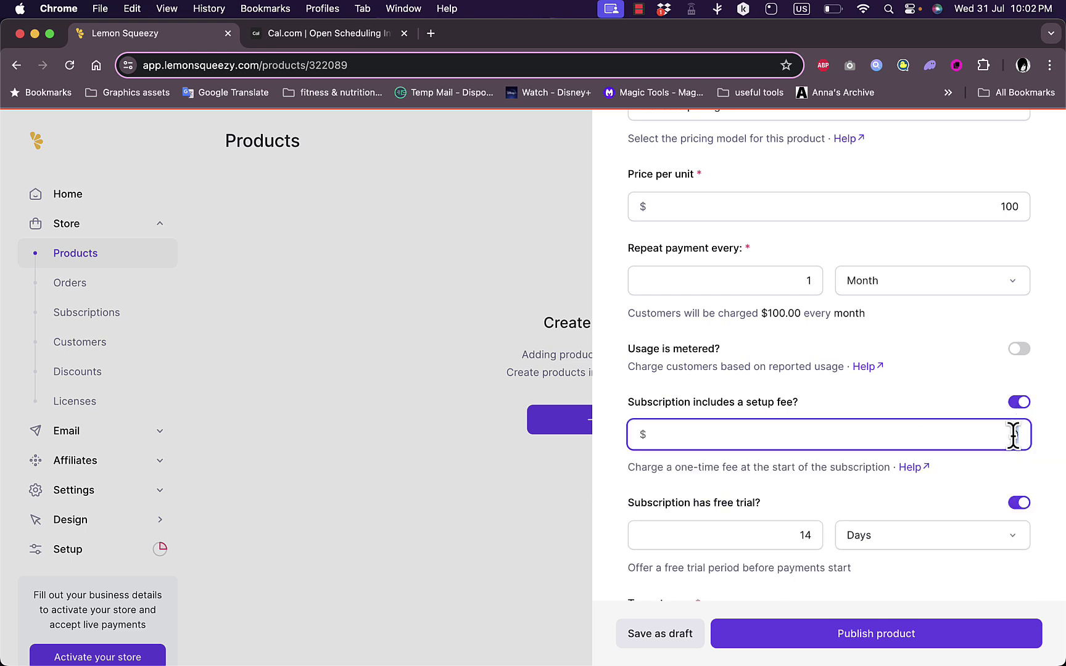
pyautogui.write('10')
pyautogui.scroll(-5, 917, 321)
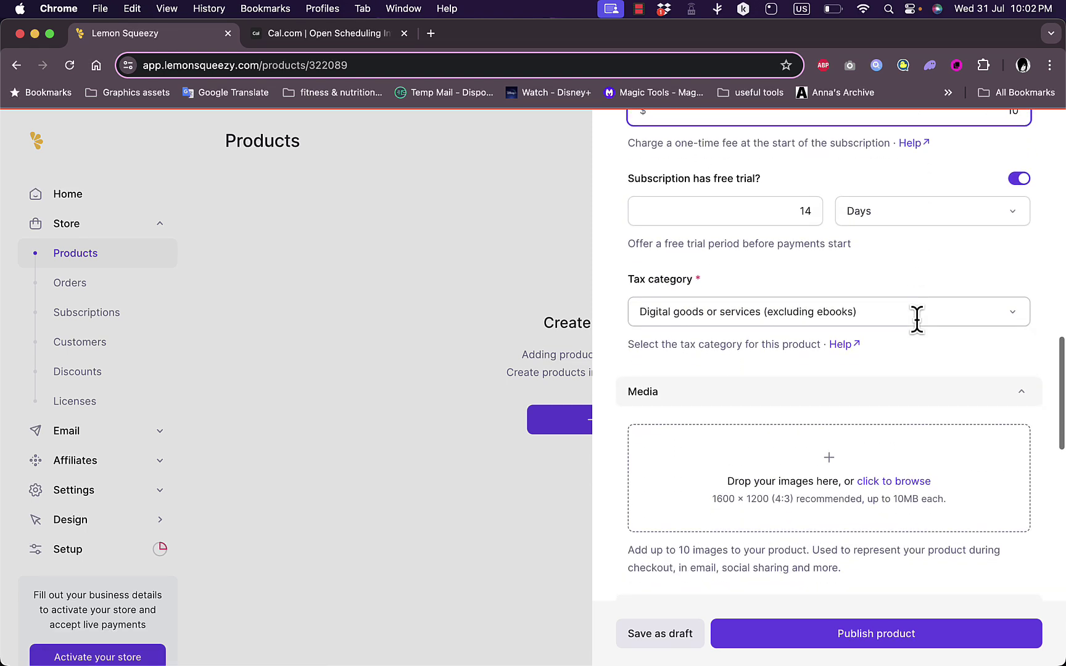
pyautogui.click(995, 308)
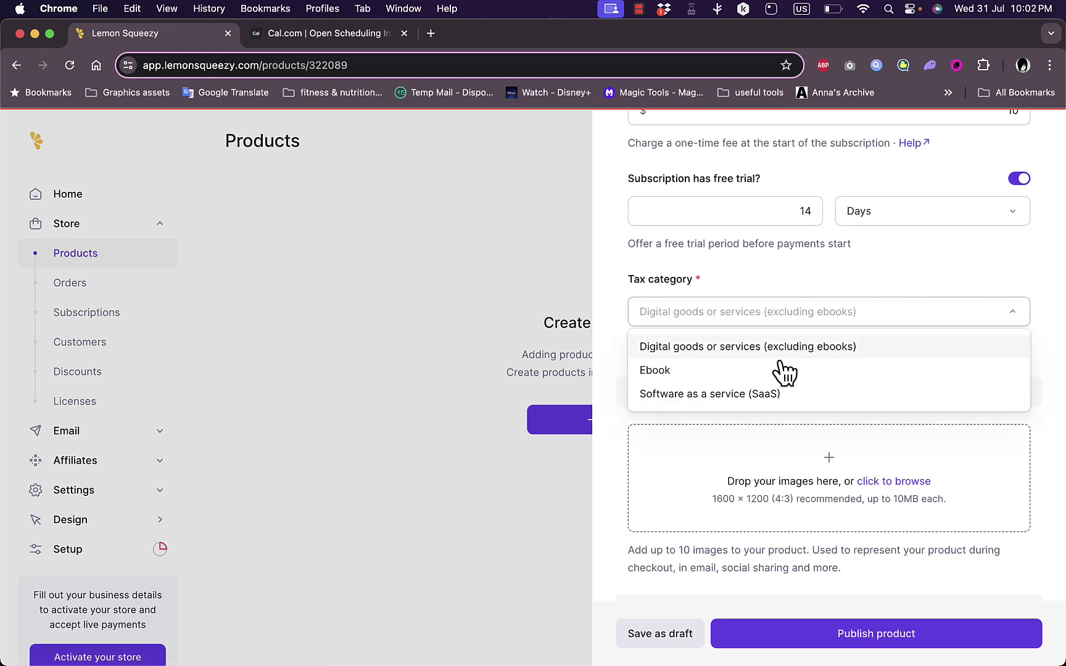
pyautogui.click(906, 254)
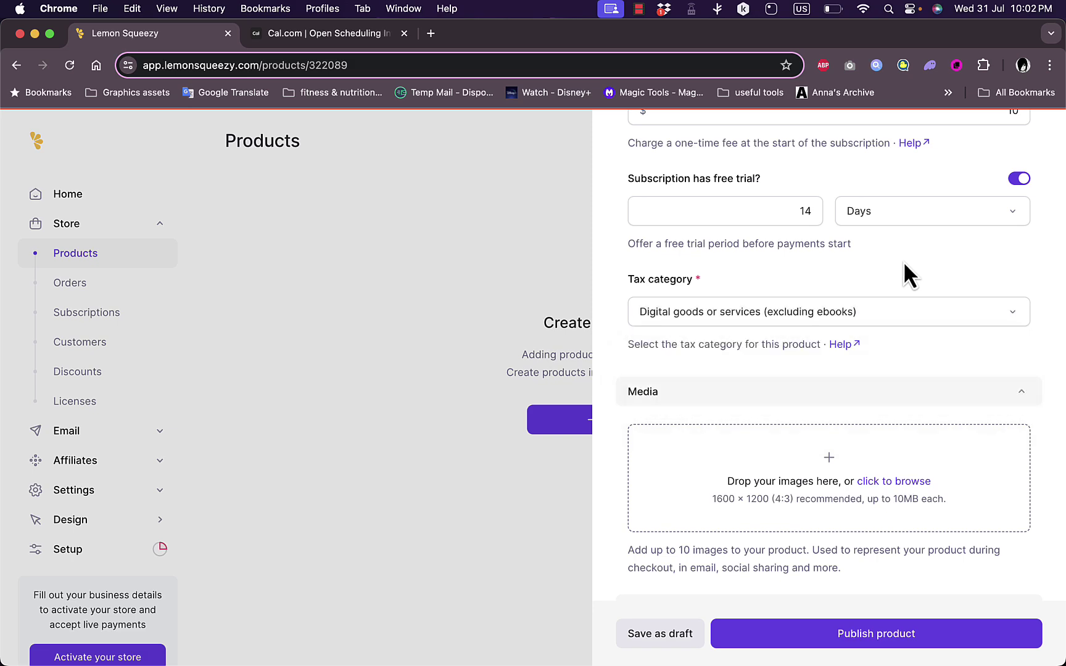
# Upload Dandelion.jpg from Downloads as the product's Media image
pyautogui.scroll(-5, 829, 472)
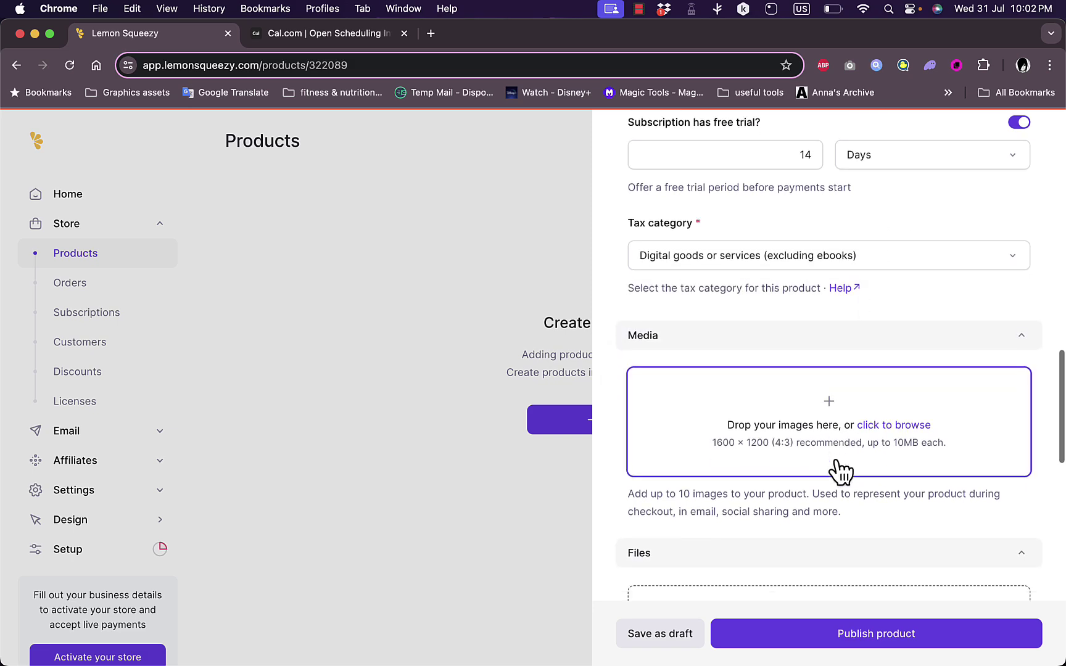
pyautogui.click(827, 314)
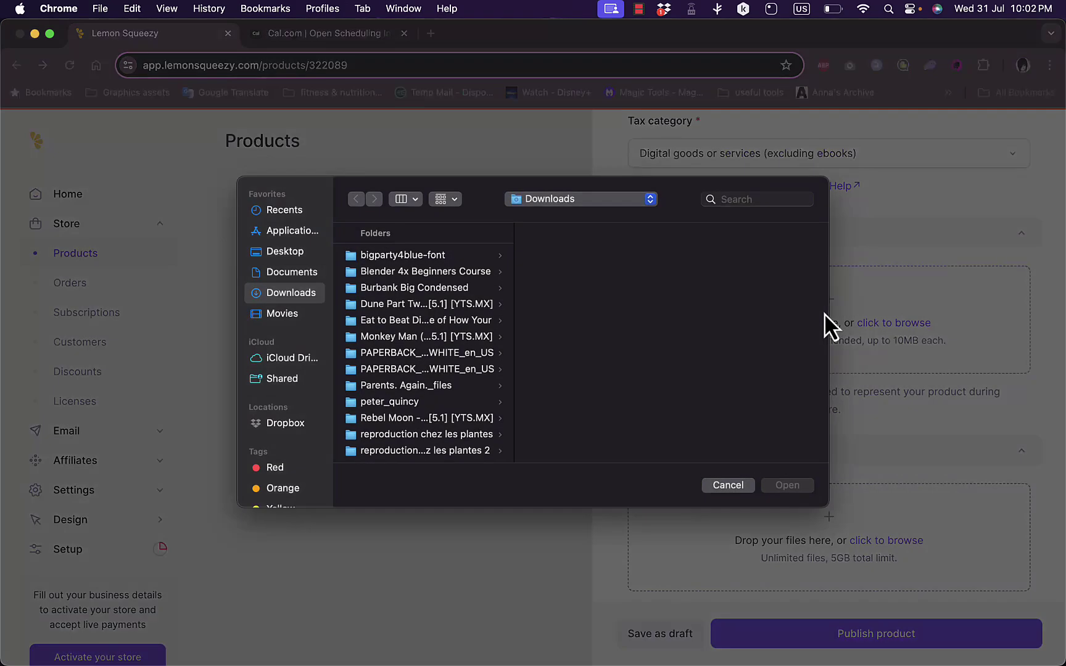
pyautogui.scroll(-10, 471, 301)
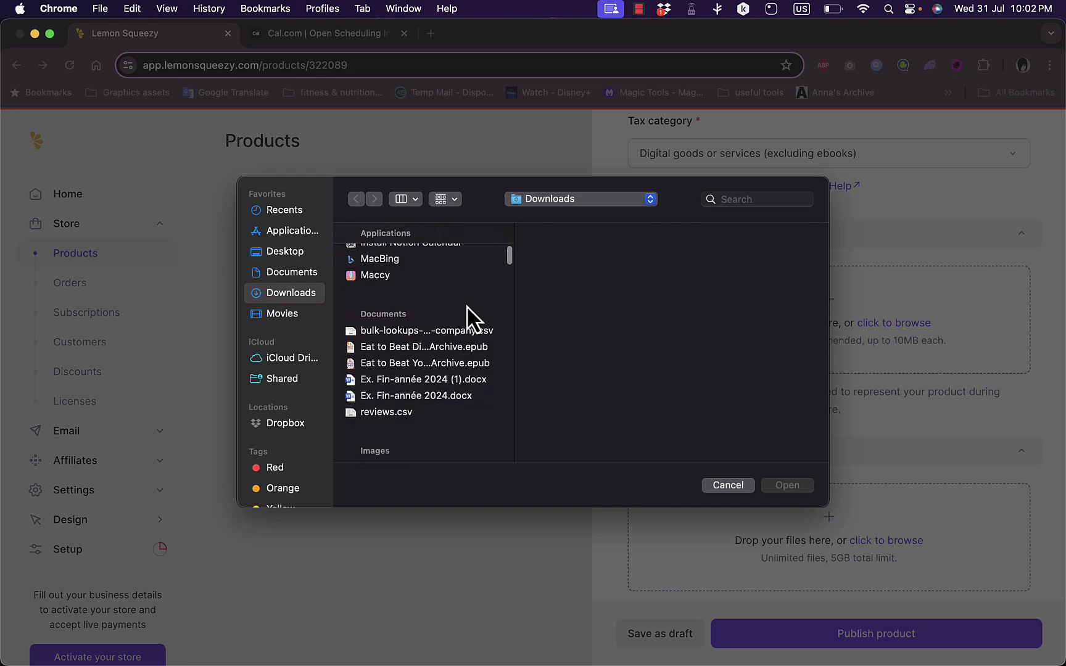
pyautogui.scroll(-10, 466, 306)
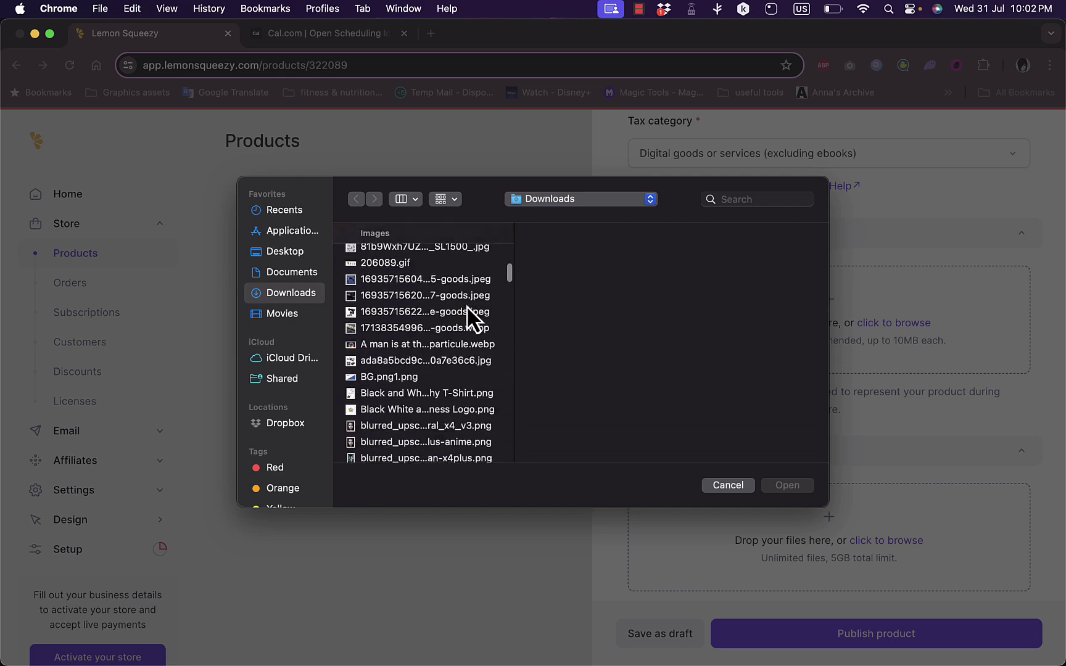
pyautogui.scroll(-5, 445, 314)
pyautogui.click(395, 341)
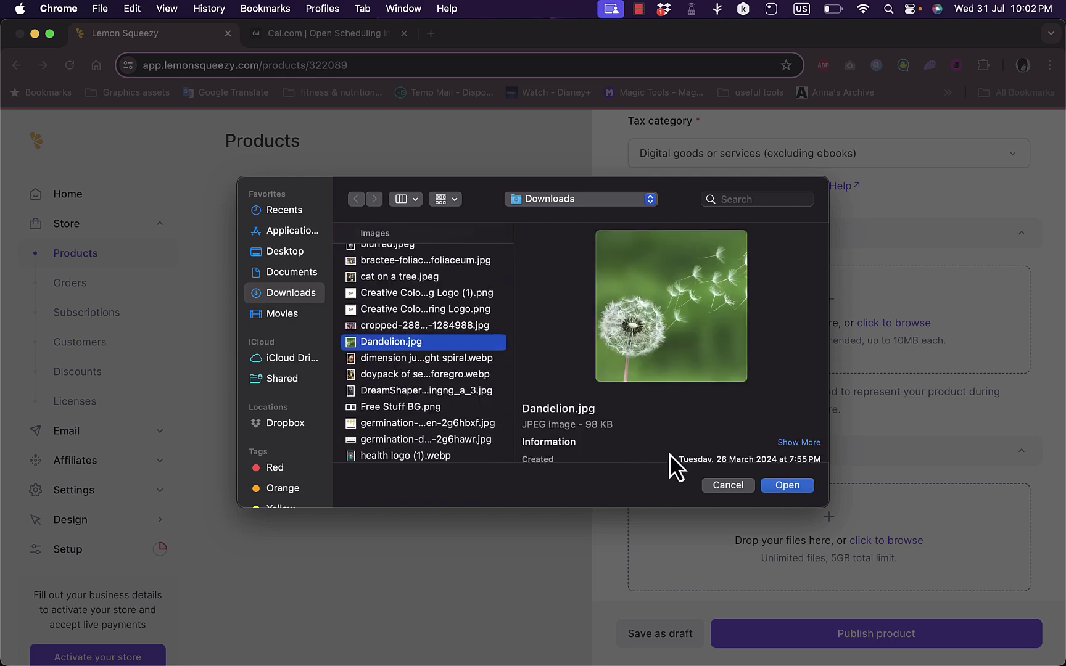
pyautogui.click(788, 486)
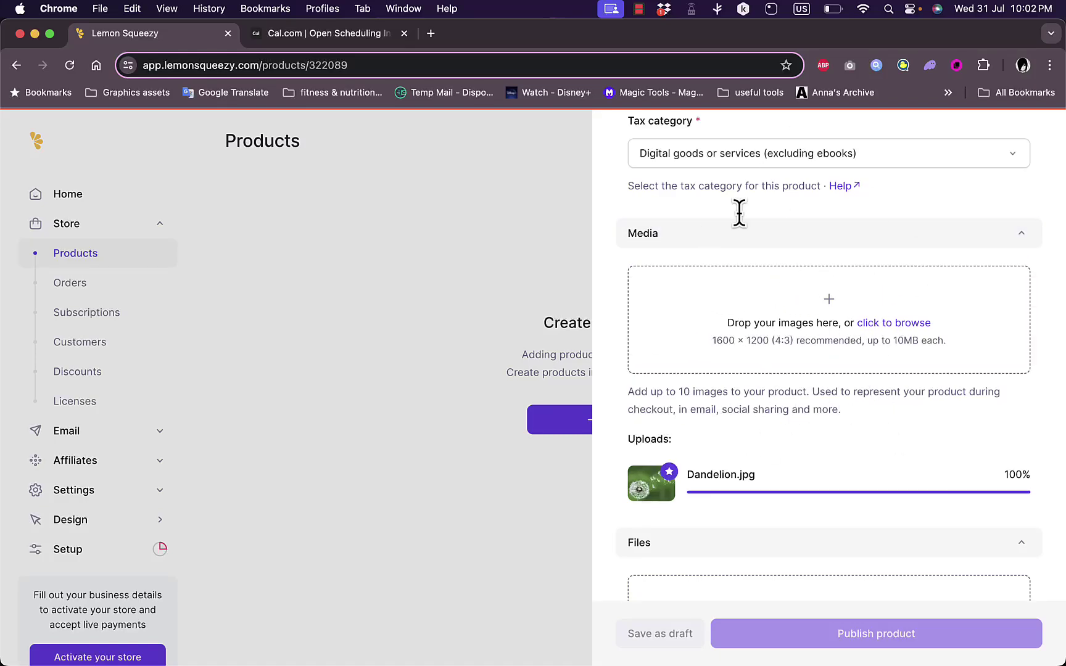
pyautogui.scroll(-6, 831, 384)
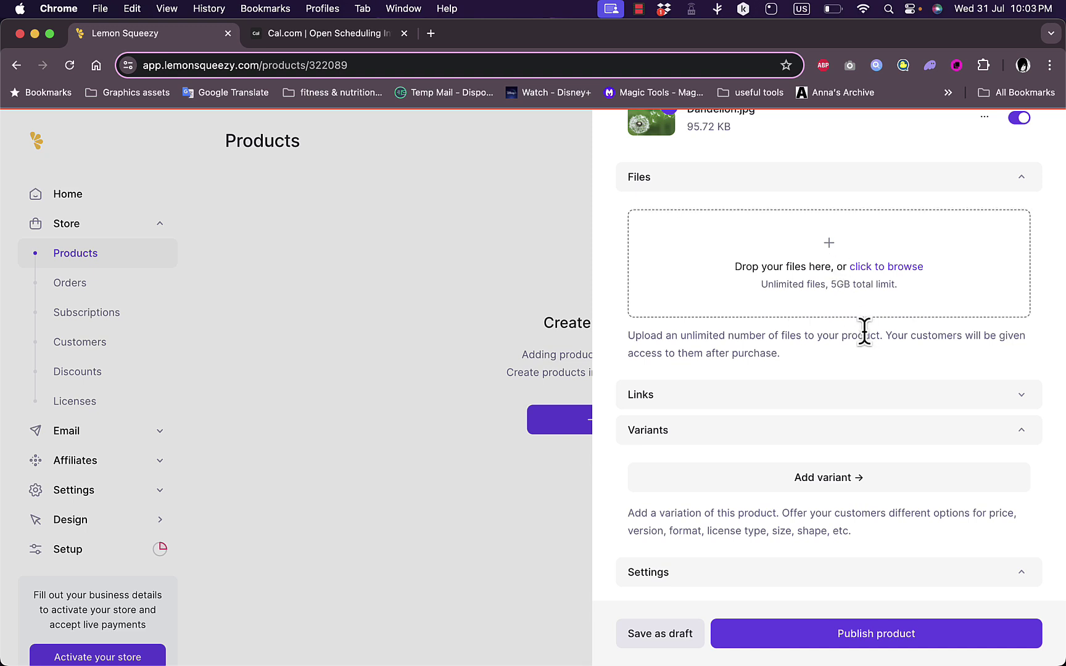
# Expand the Links and Confirmation modal sections, then bring the Email receipt fields into view
pyautogui.click(864, 399)
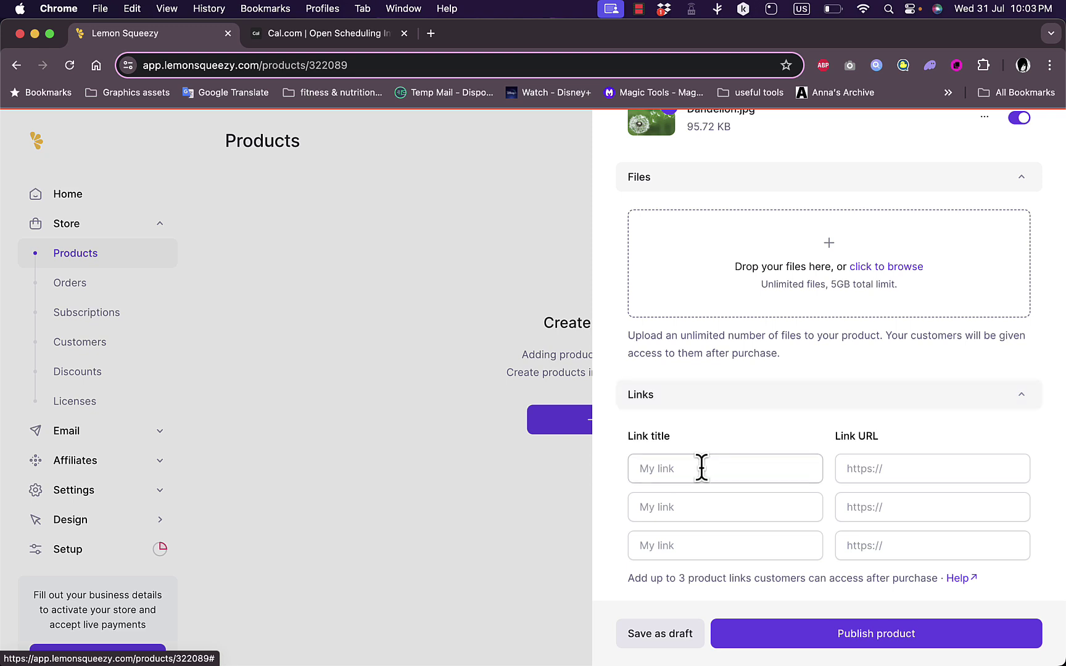
pyautogui.scroll(-2, 771, 449)
pyautogui.scroll(-6, 782, 441)
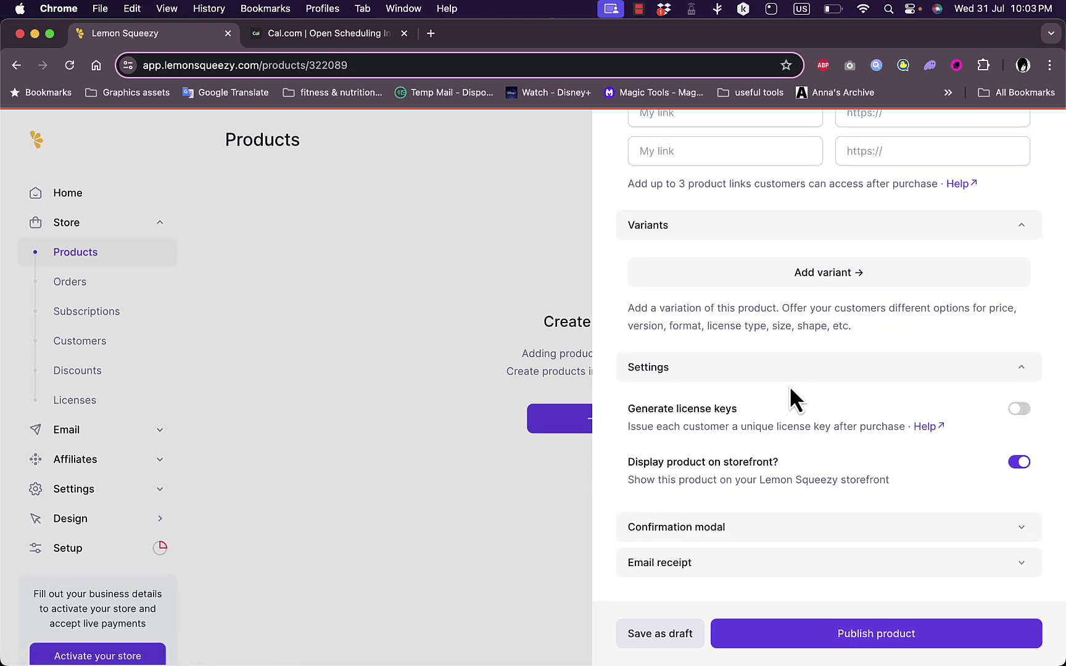
pyautogui.scroll(8, 834, 383)
pyautogui.scroll(-8, 834, 383)
pyautogui.click(802, 531)
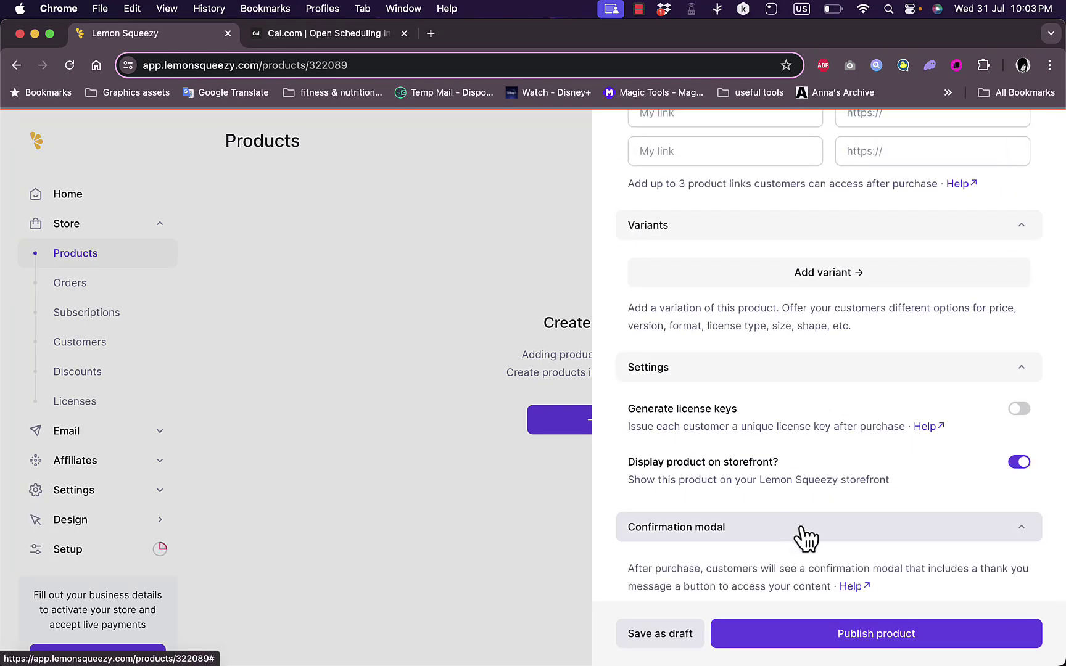
pyautogui.scroll(-6, 855, 478)
pyautogui.scroll(-5, 858, 480)
pyautogui.scroll(7, 804, 281)
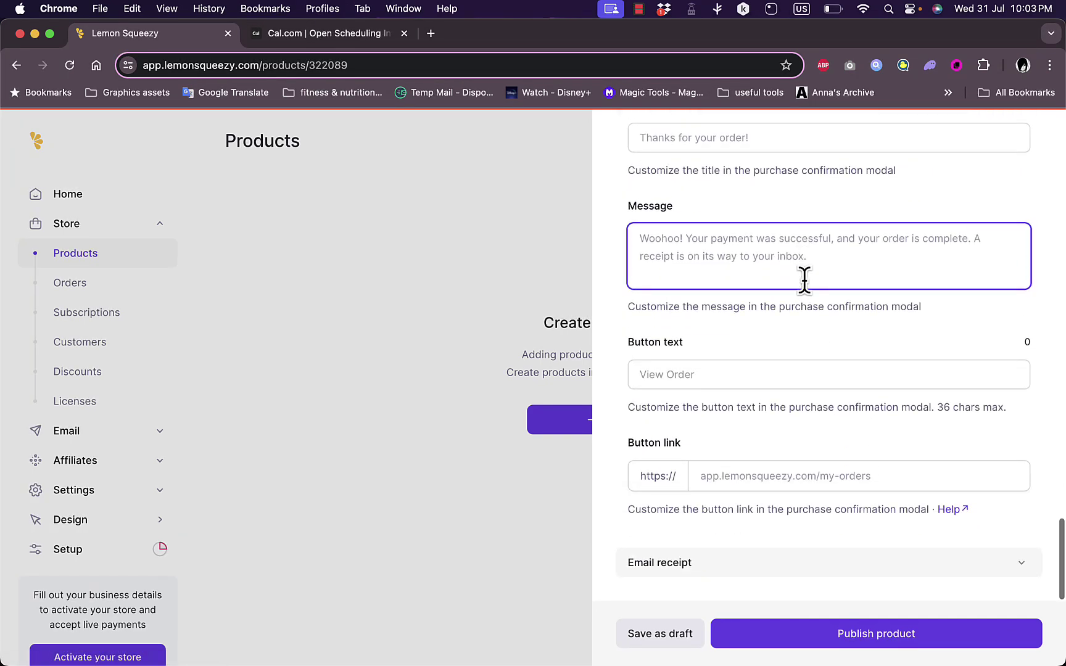
pyautogui.scroll(-5, 780, 395)
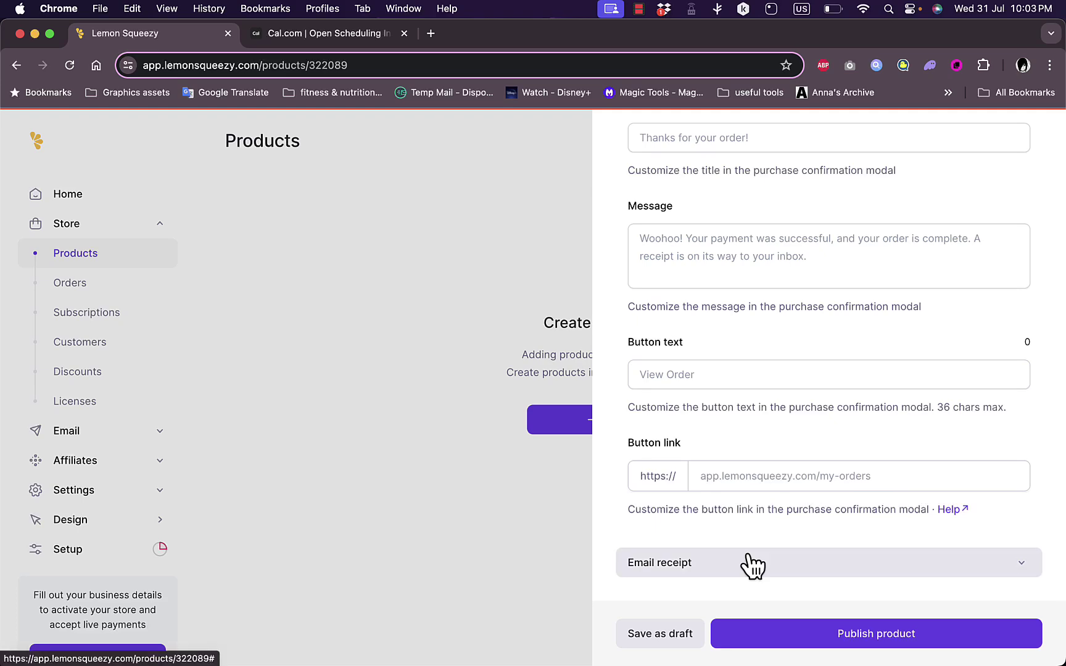
pyautogui.scroll(-6, 811, 507)
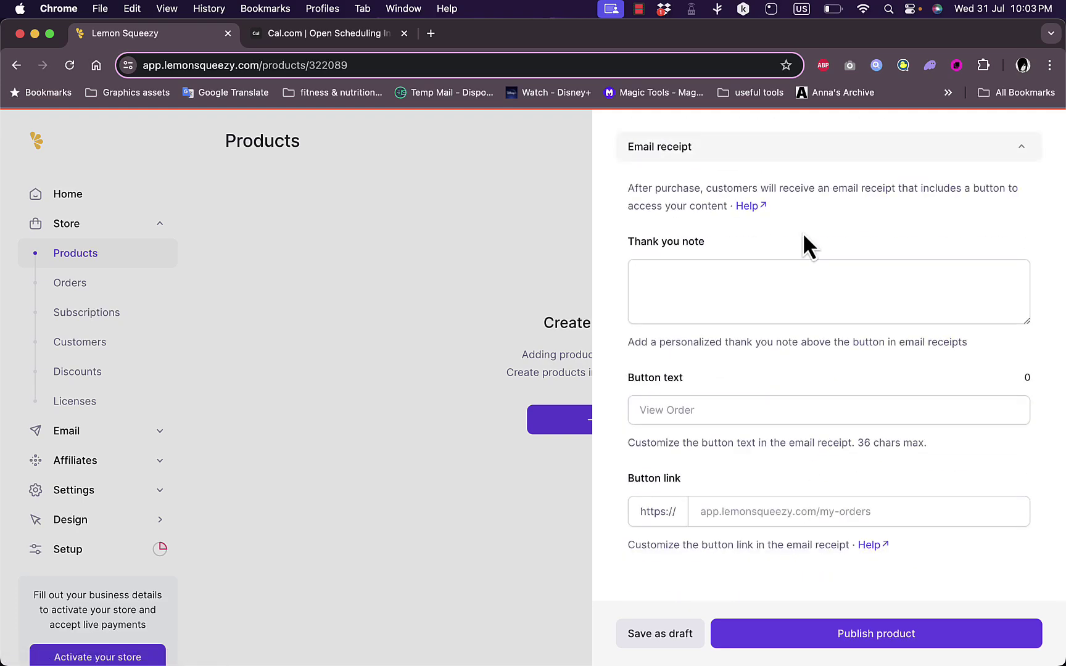
# Write the receipt note 'thank you for buying my product', leave button fields default, and publish
pyautogui.click(792, 301)
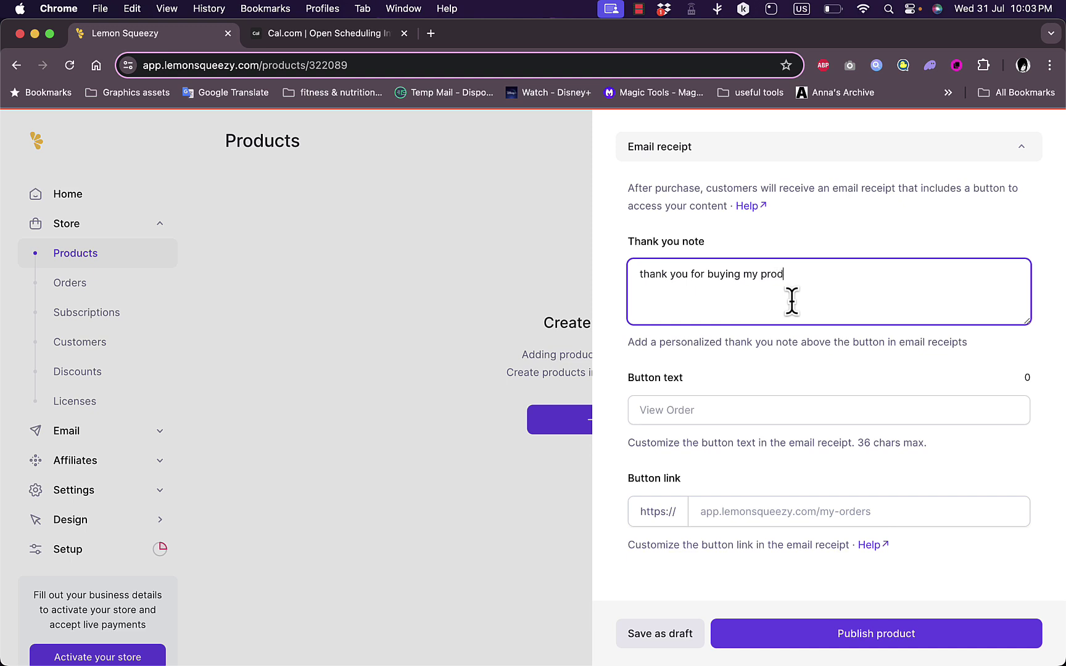
pyautogui.click(793, 422)
pyautogui.click(817, 507)
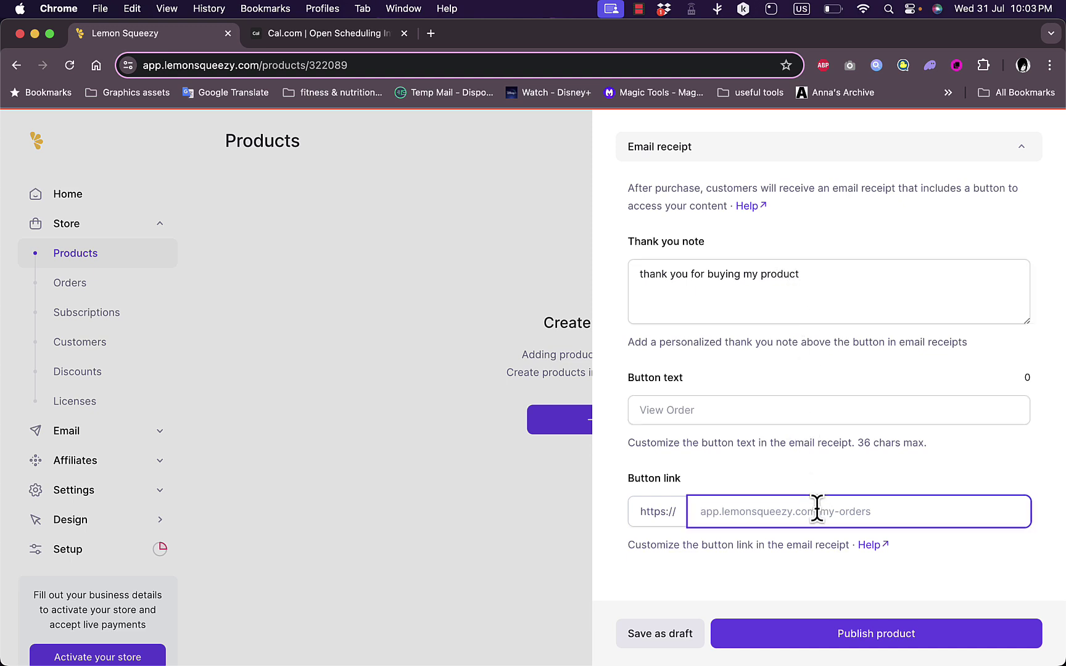
pyautogui.click(866, 640)
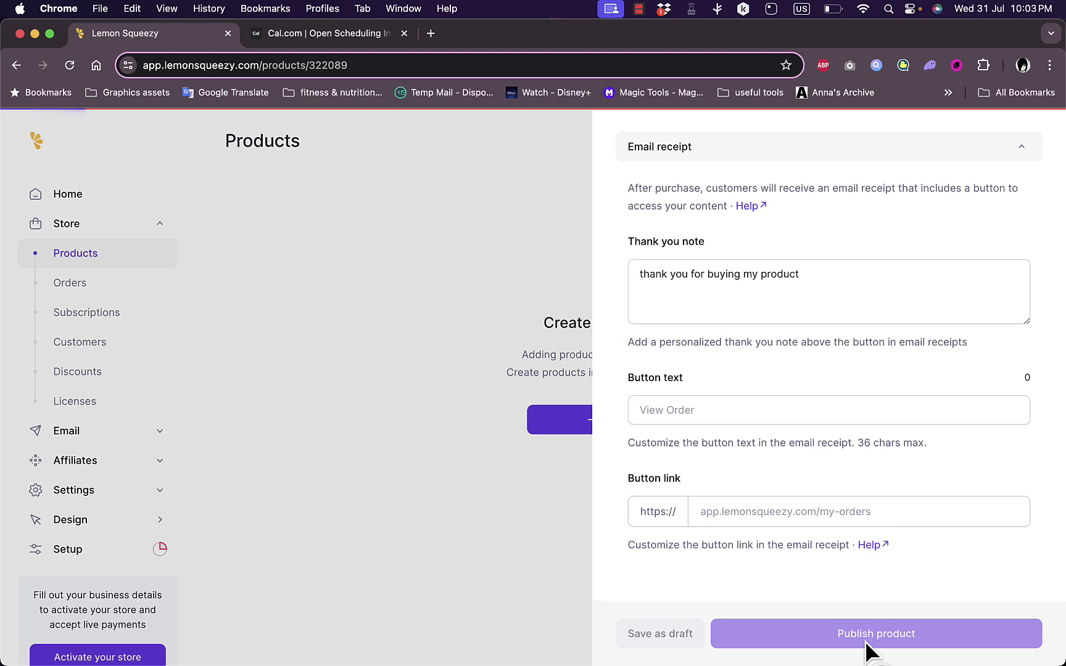
# Close the product drawer and browse Orders, Subscriptions, Customers and Discounts, ending on Customers
pyautogui.click(492, 517)
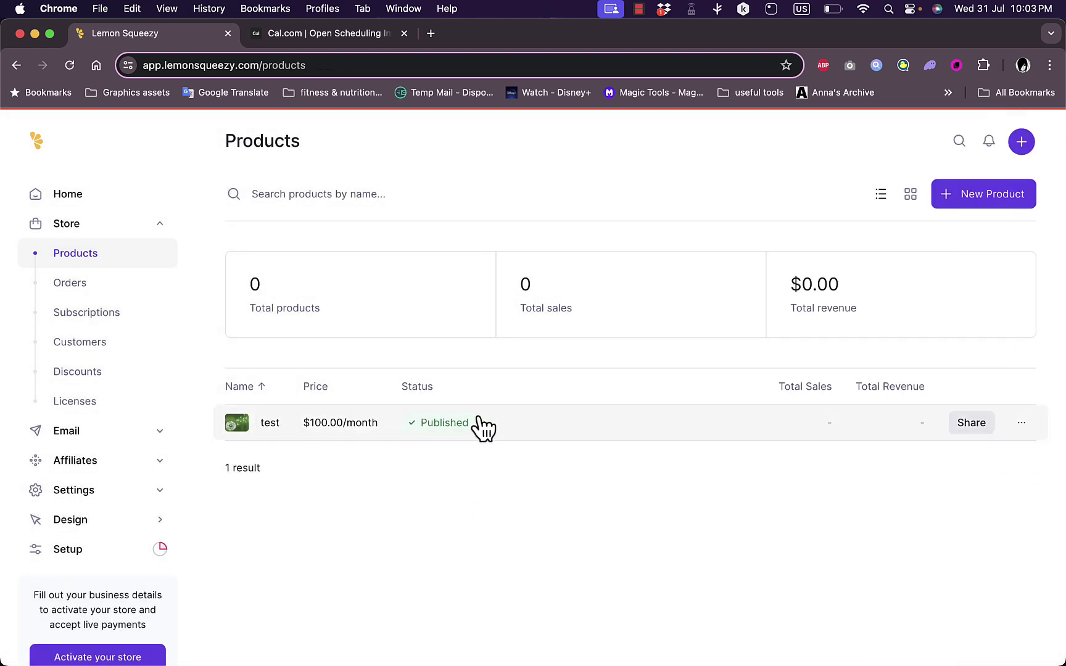
pyautogui.click(92, 295)
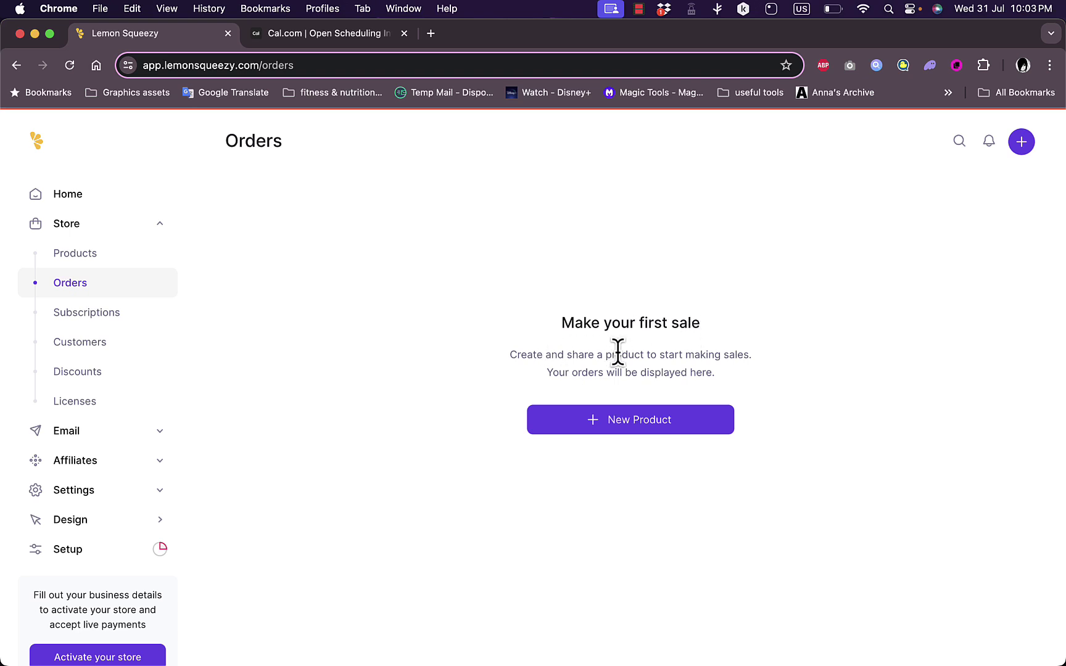
pyautogui.click(88, 303)
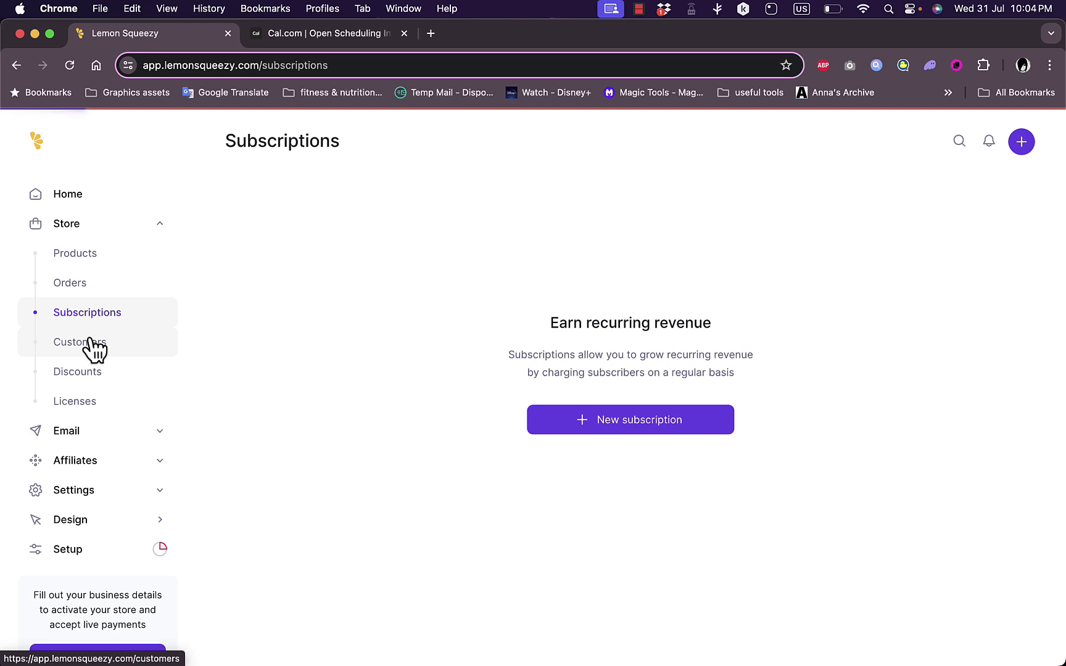
pyautogui.click(94, 346)
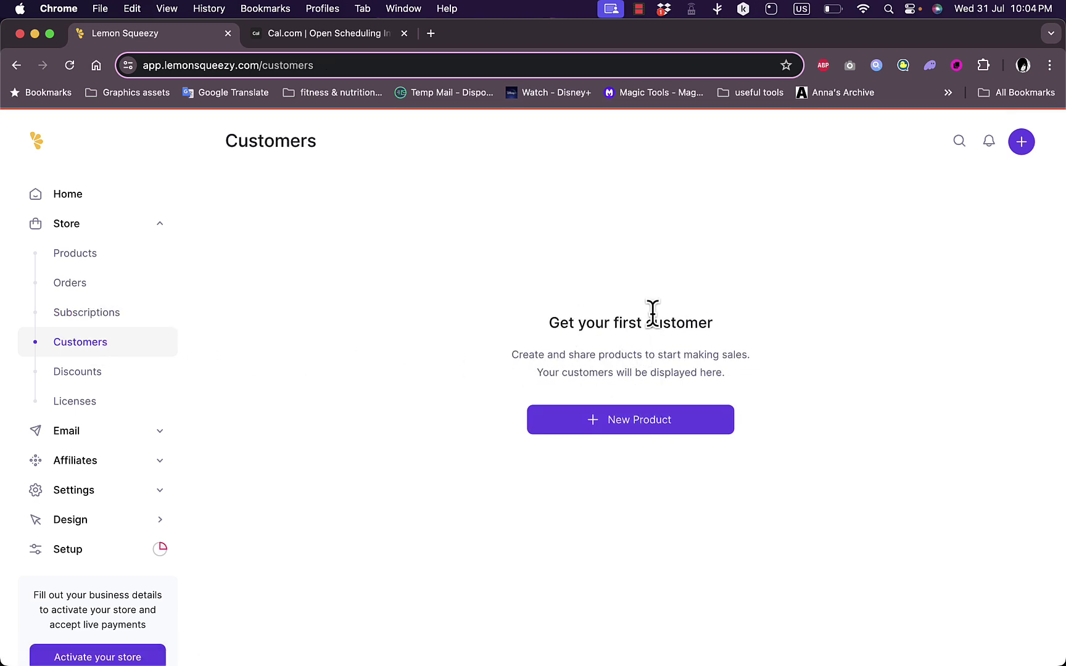
pyautogui.click(97, 375)
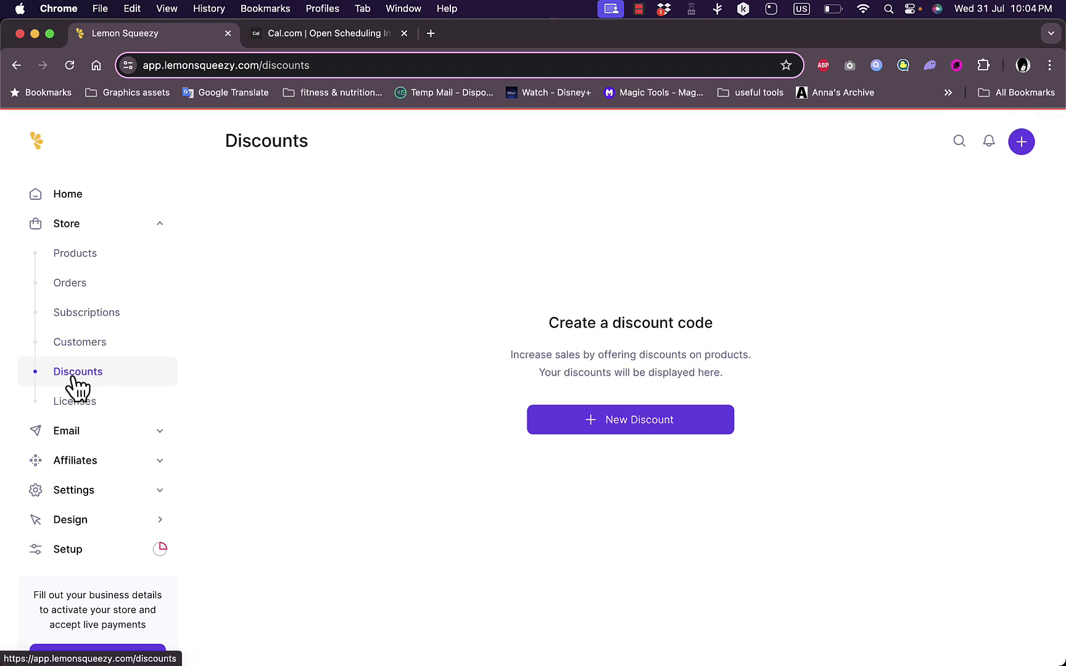
pyautogui.click(89, 349)
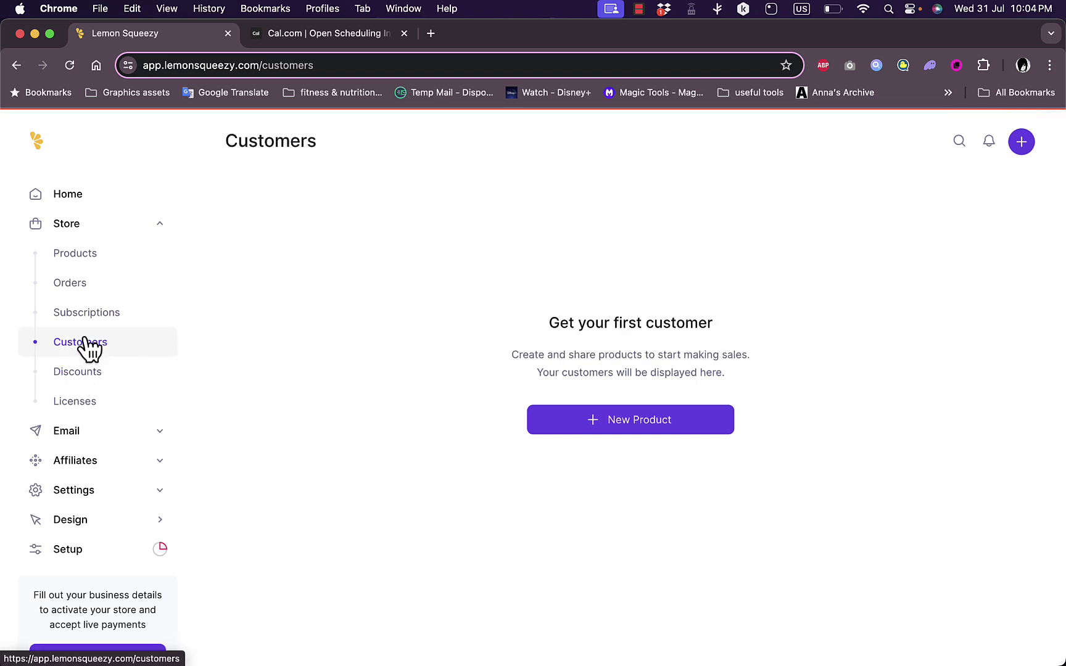
# Start a new discount and name it 'summer sale' in its General details
pyautogui.click(112, 376)
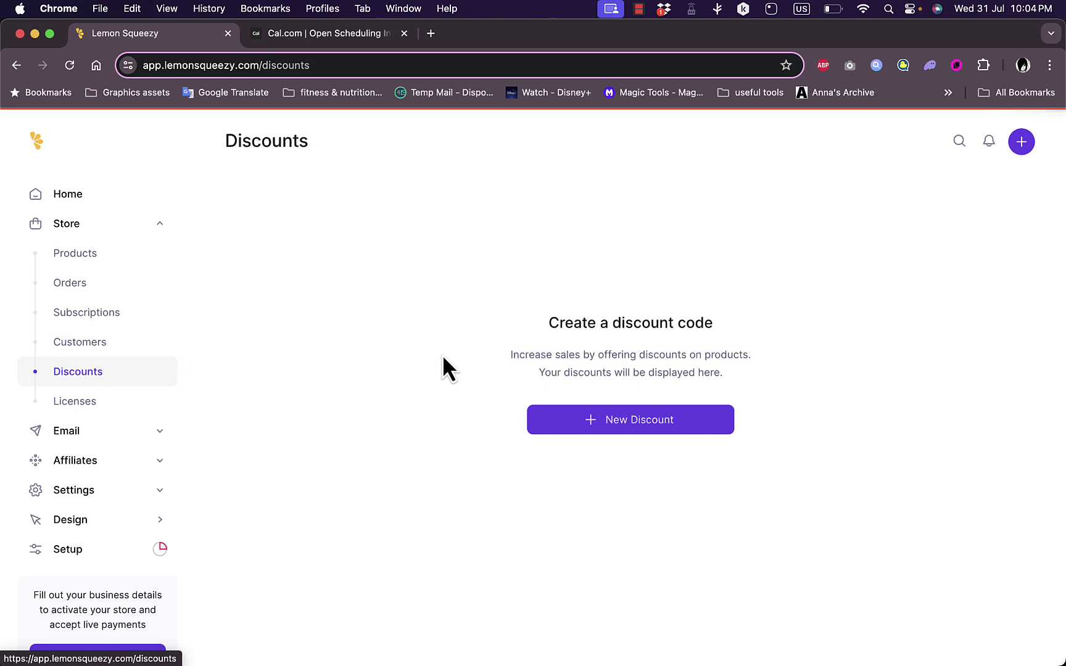
pyautogui.click(646, 432)
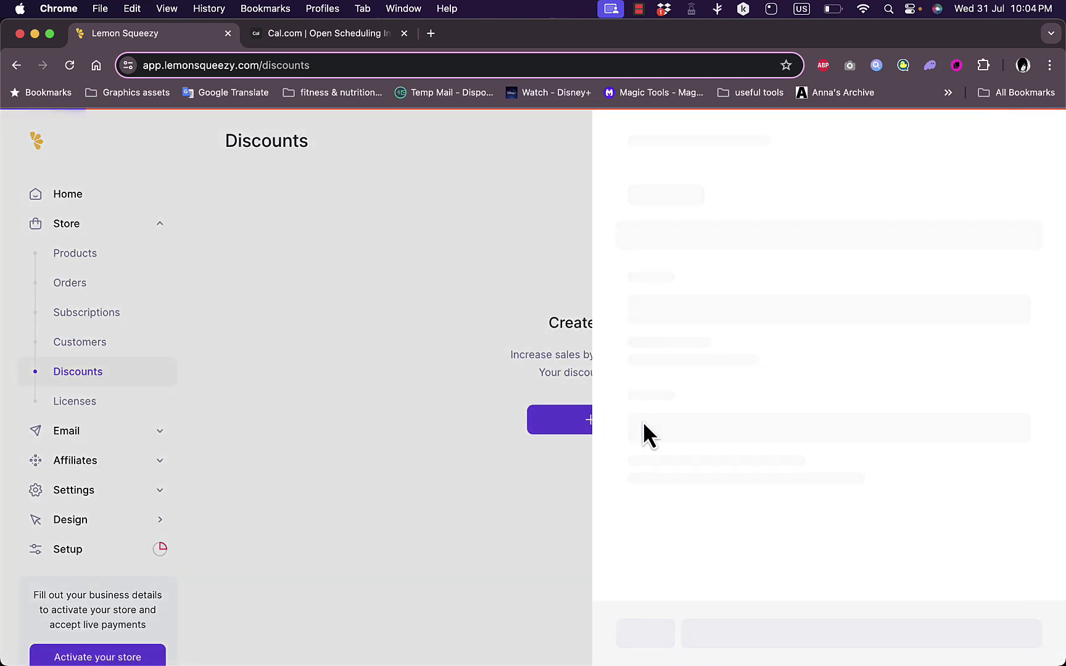
pyautogui.click(867, 245)
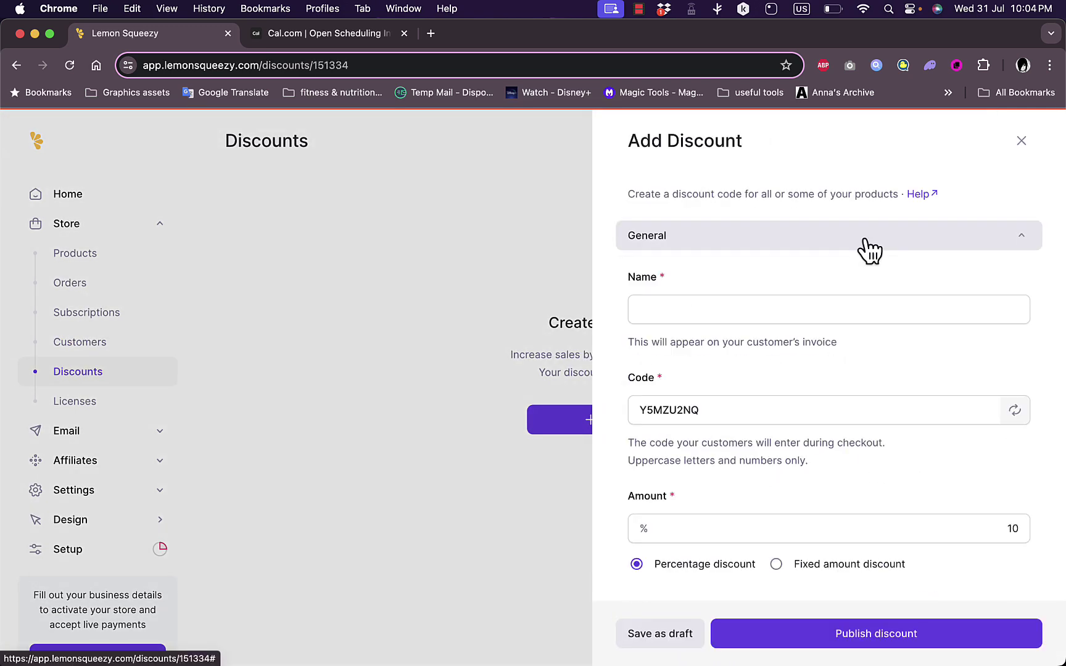
pyautogui.click(735, 303)
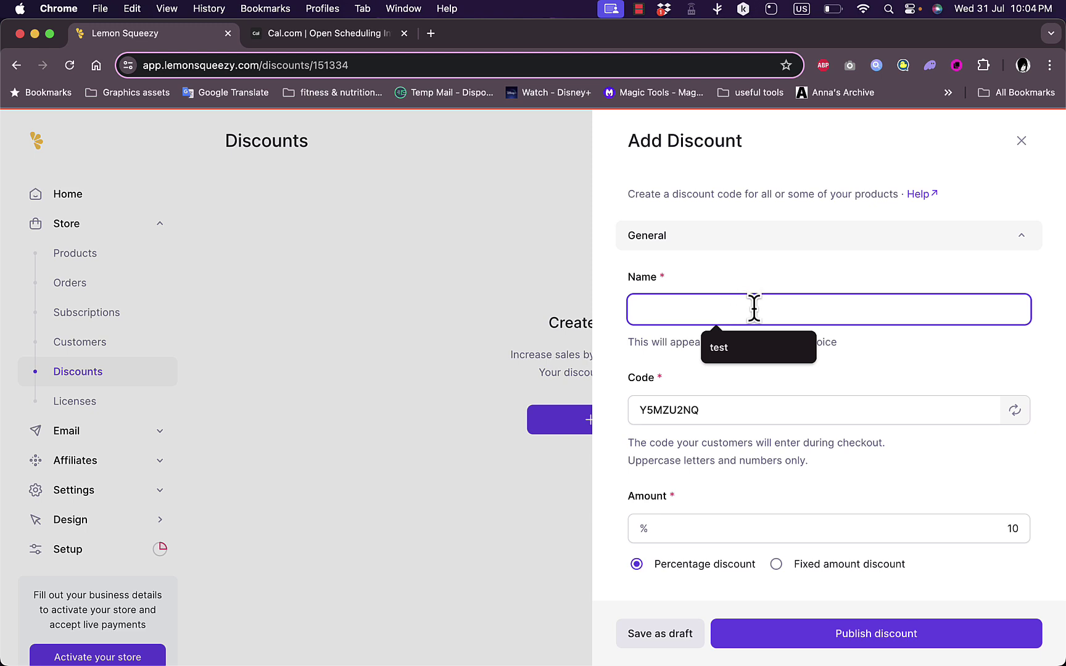
pyautogui.write('d')
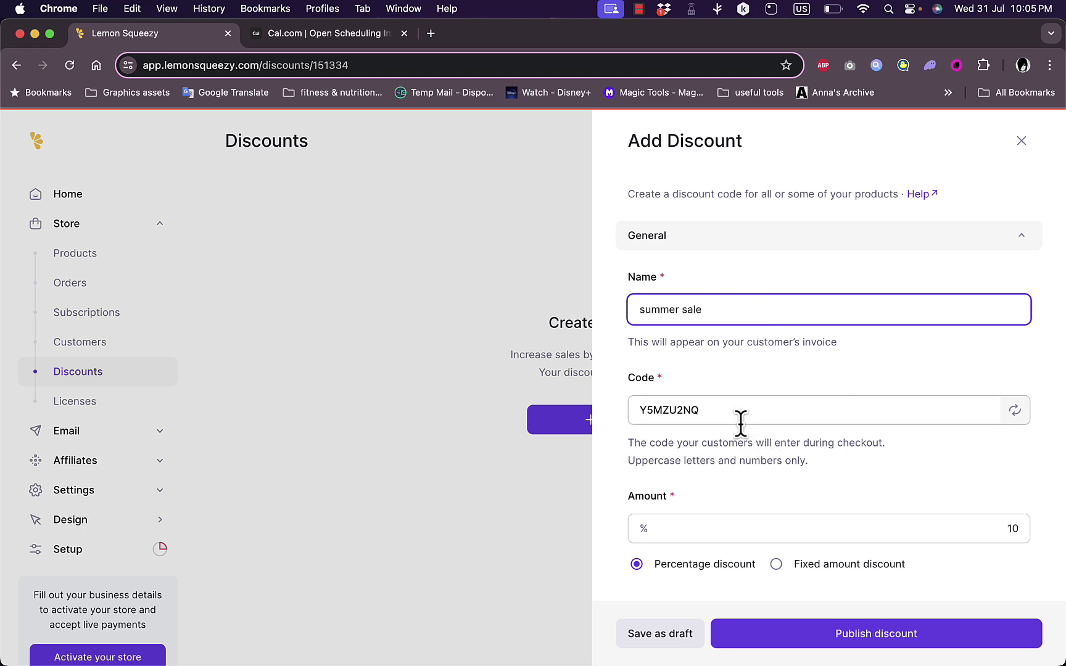
pyautogui.doubleClick(799, 412)
# Set the discount type to Percentage with an amount of 20
pyautogui.click(760, 523)
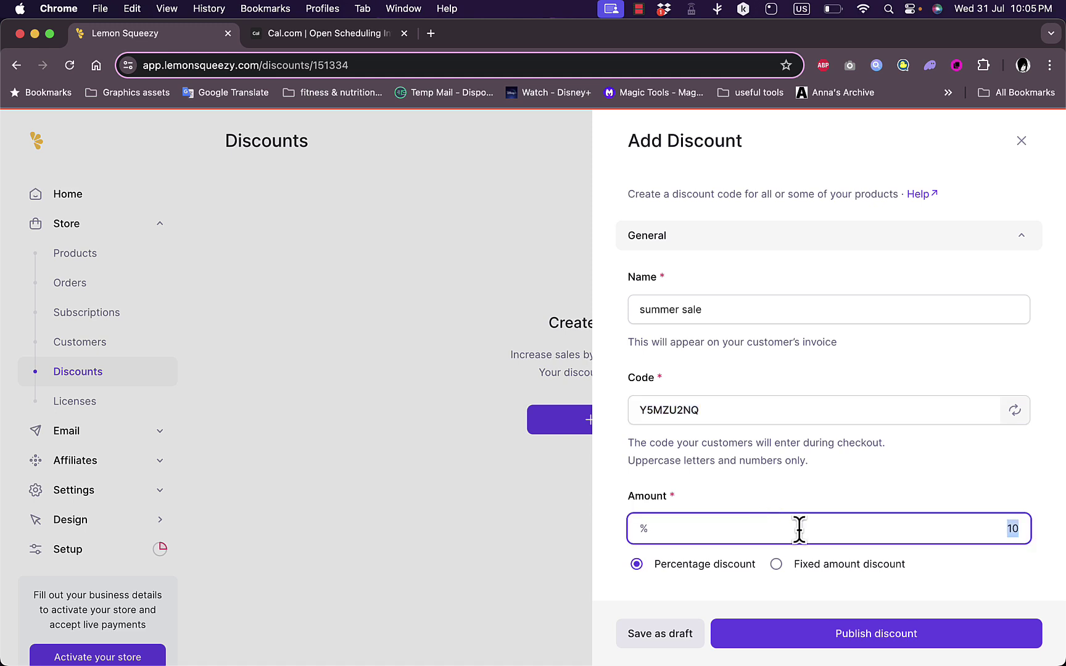
pyautogui.scroll(-3, 799, 530)
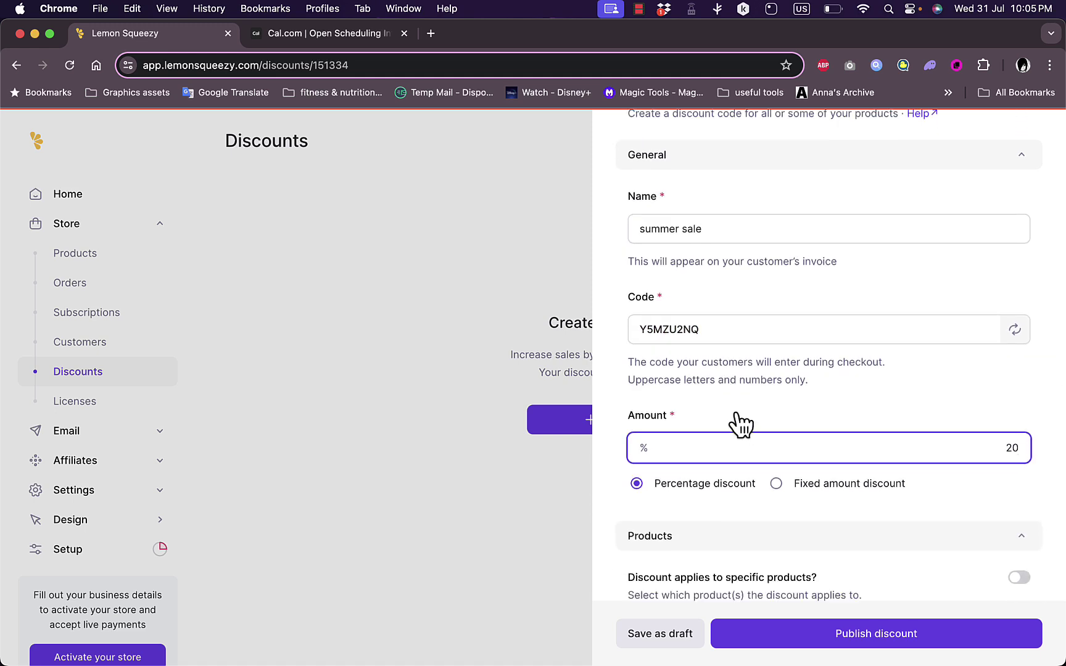
pyautogui.click(790, 487)
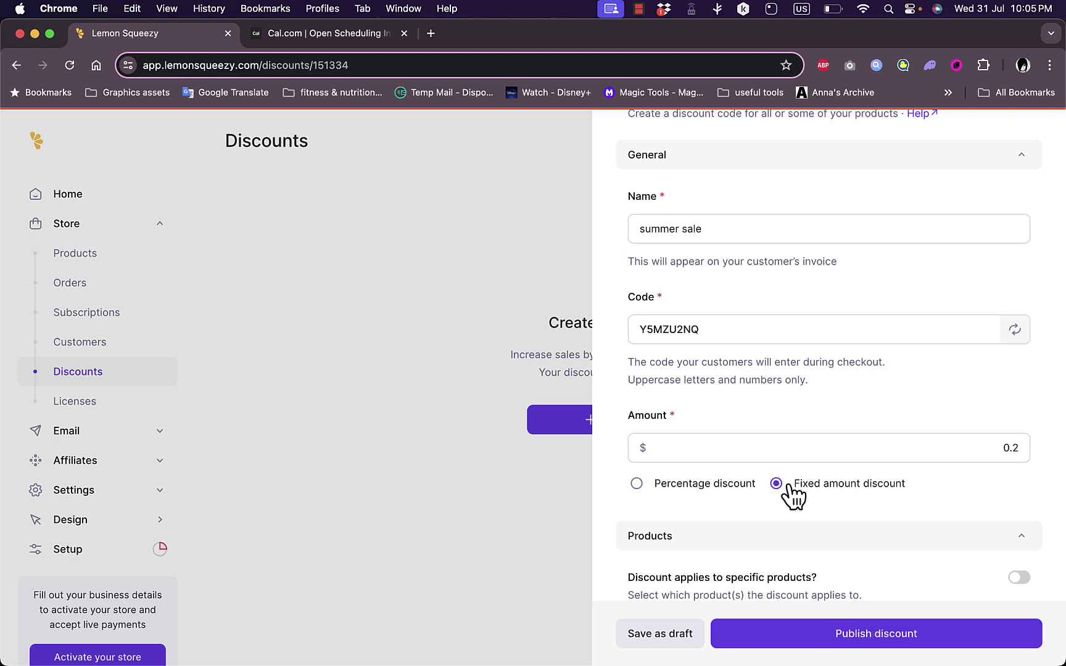
pyautogui.click(953, 446)
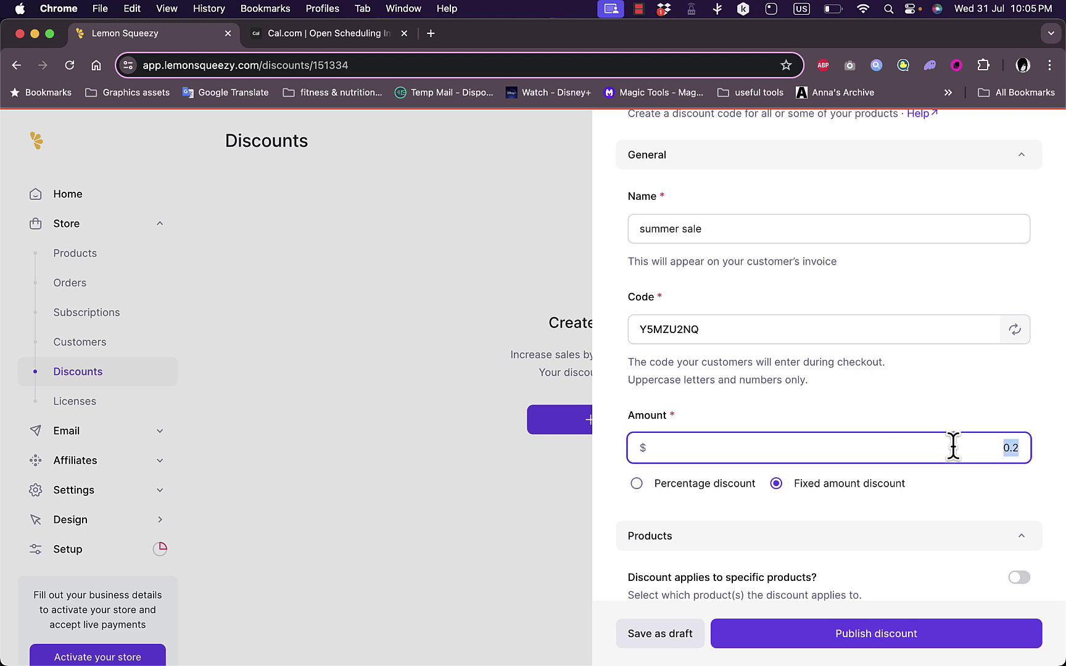
pyautogui.click(981, 503)
pyautogui.click(649, 483)
pyautogui.click(733, 449)
pyautogui.press('super+a')
pyautogui.write('2')
pyautogui.scroll(-5, 735, 453)
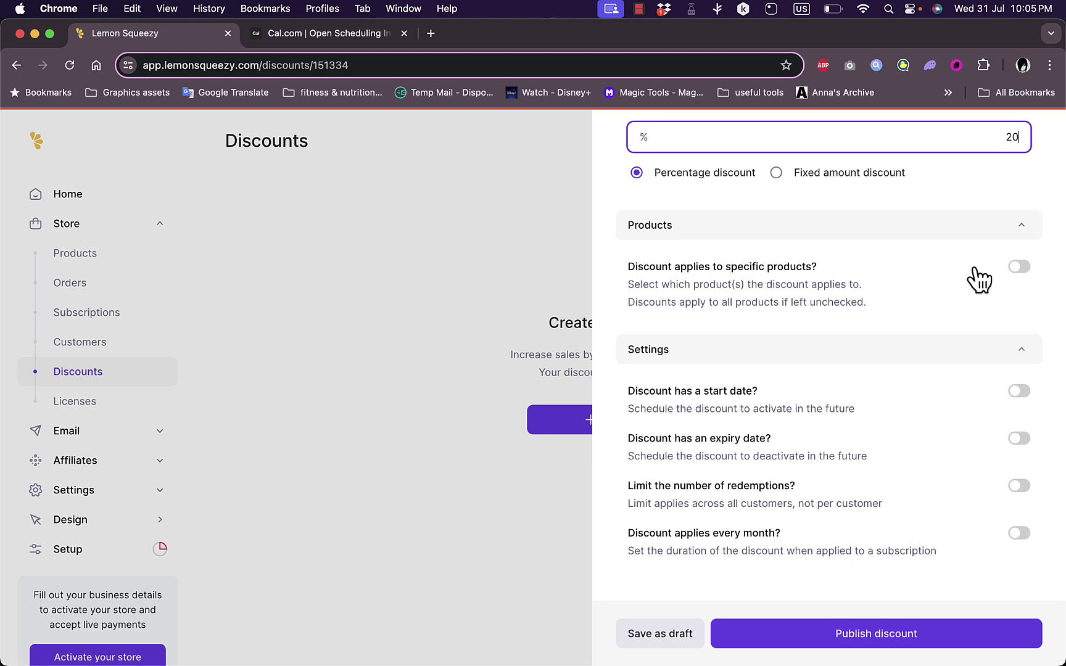
# Restrict the discount to the test product's Default variant
pyautogui.click(1019, 267)
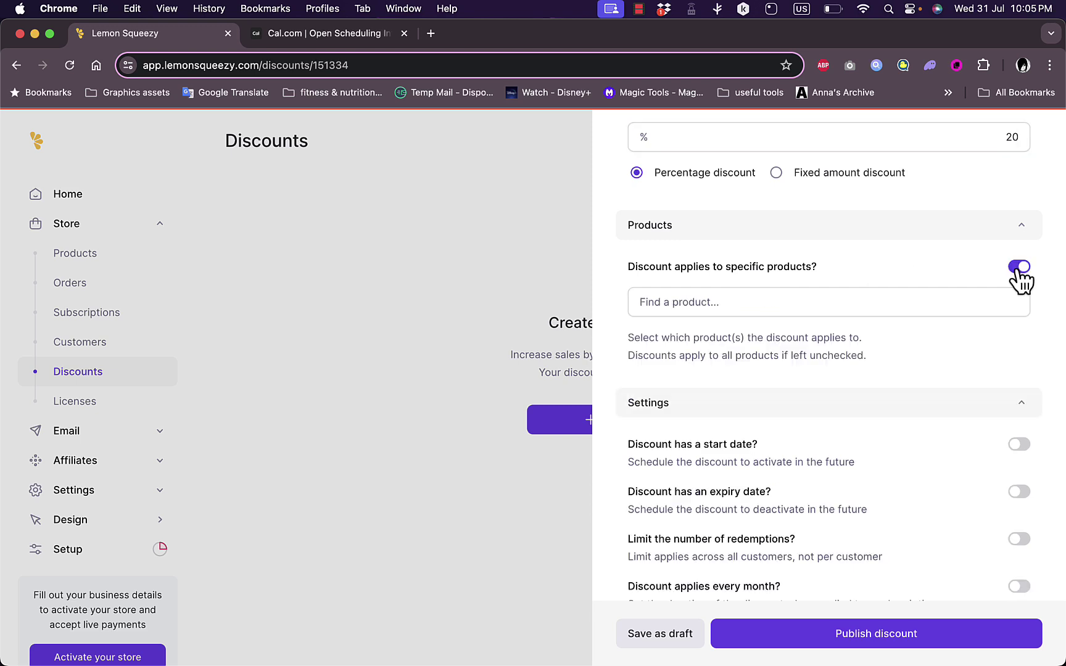
pyautogui.click(730, 302)
pyautogui.click(731, 358)
pyautogui.click(836, 422)
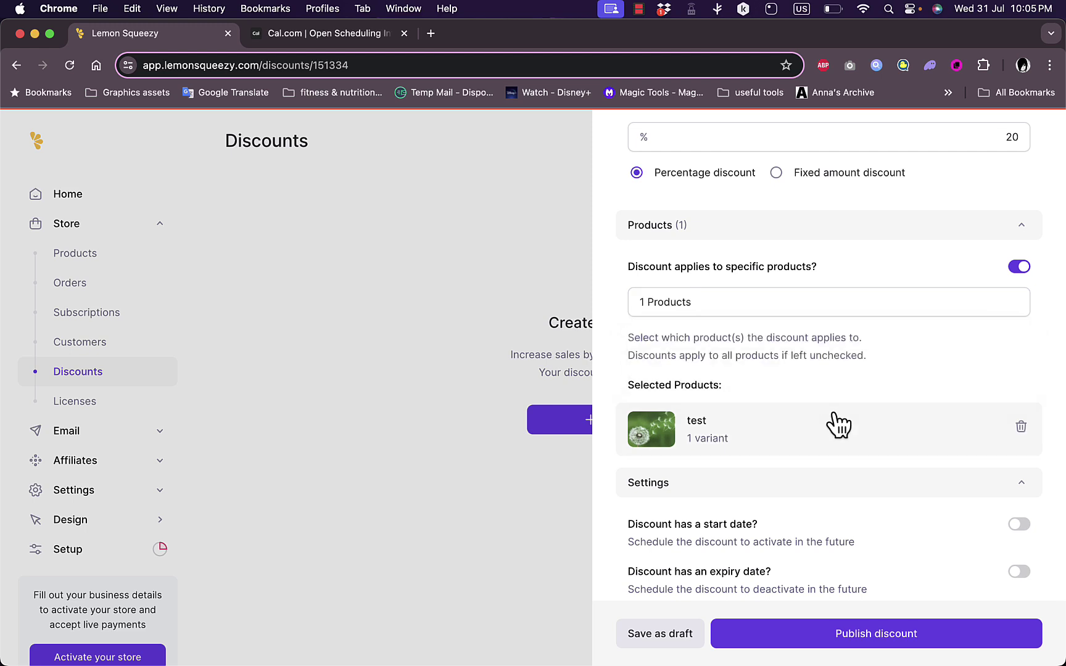
pyautogui.scroll(-2, 832, 419)
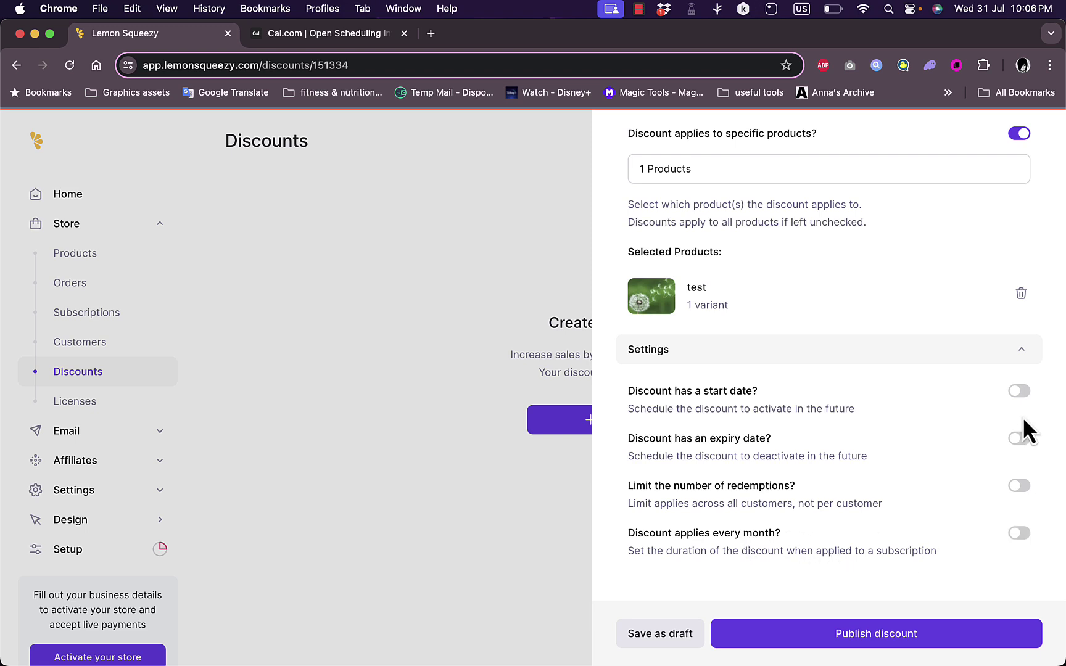
# Give the discount a start date of 1 August 2024
pyautogui.click(1019, 392)
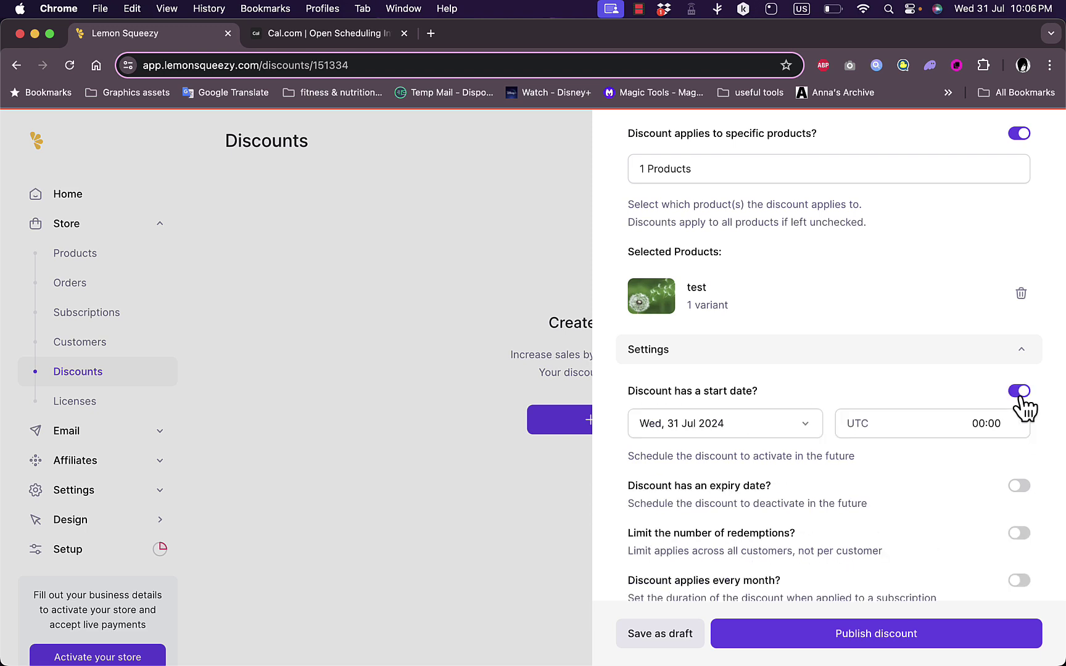
pyautogui.click(775, 427)
pyautogui.click(756, 328)
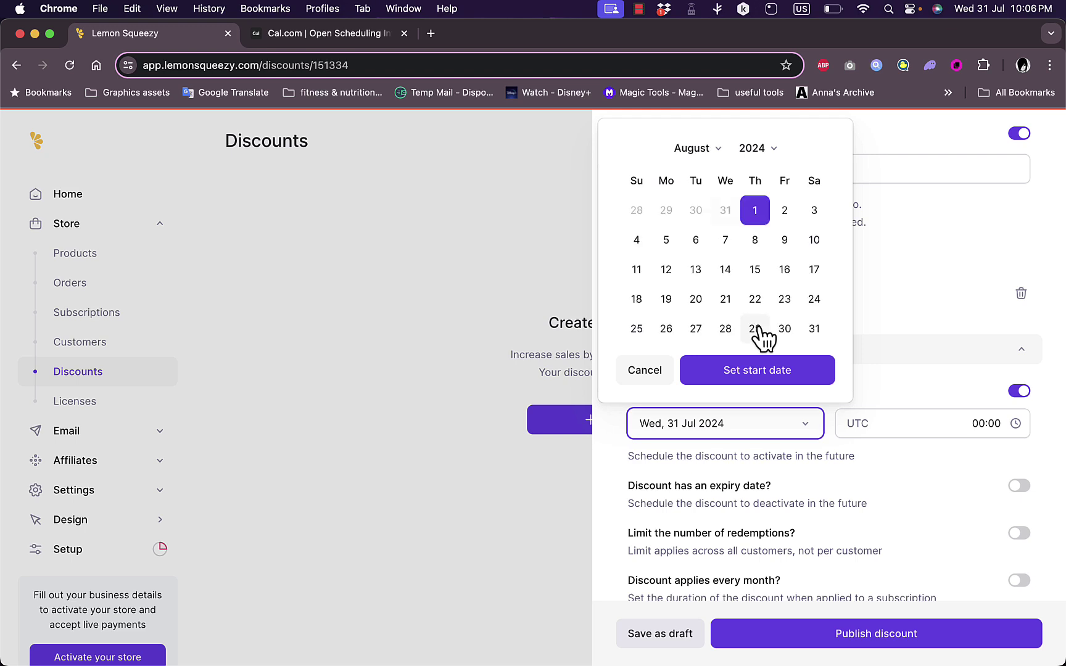
pyautogui.click(781, 369)
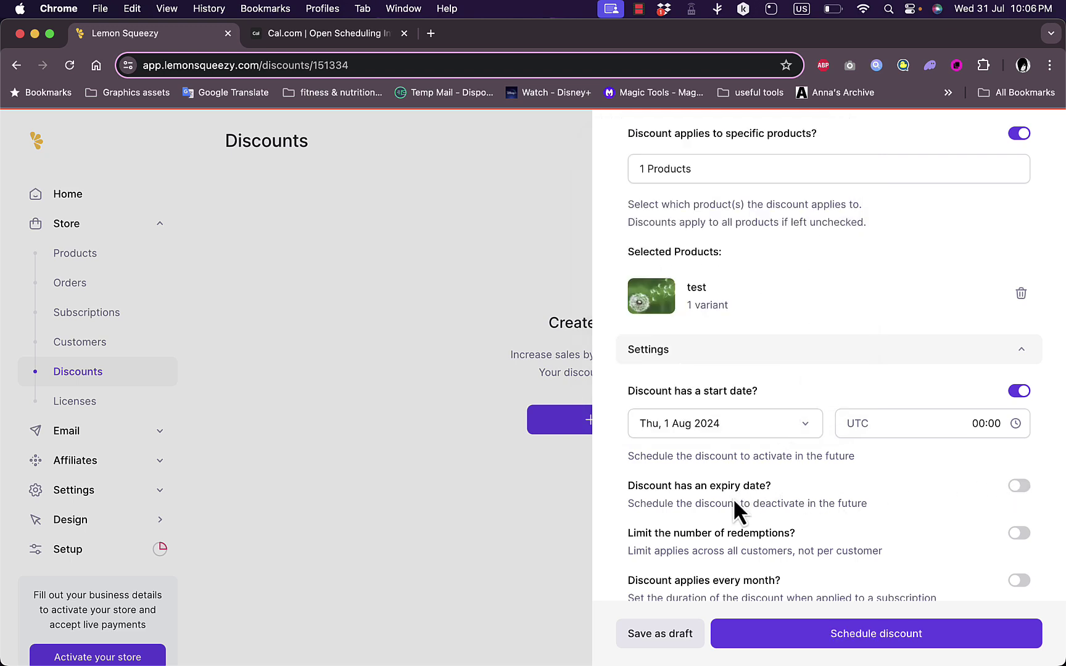
pyautogui.scroll(-2, 736, 551)
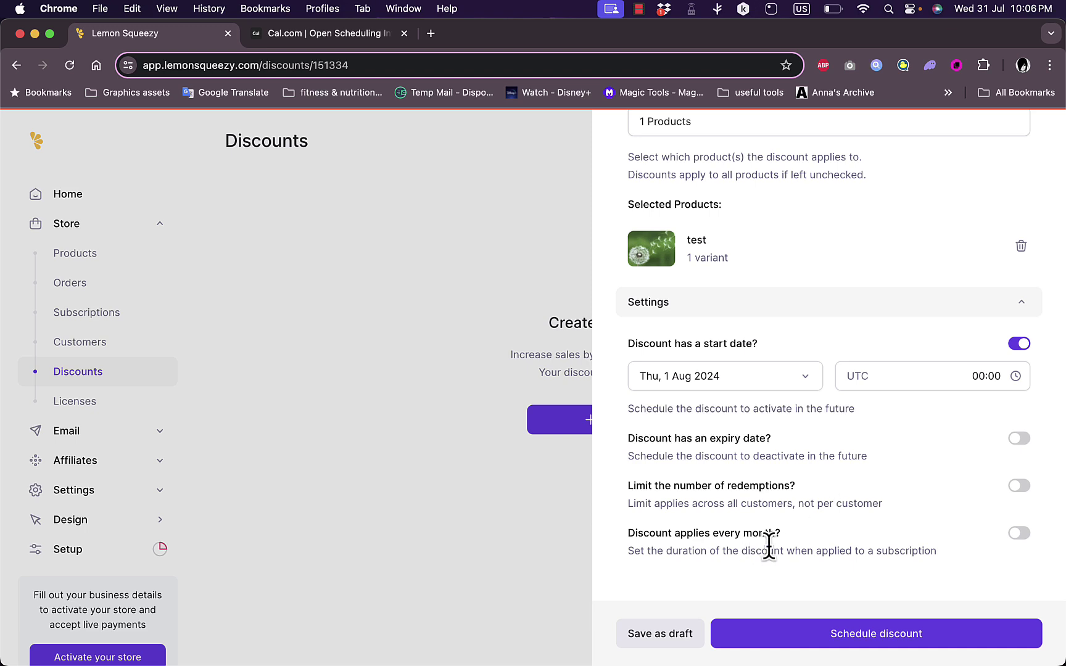
# Make the discount apply every month, schedule it, and close the editor
pyautogui.click(1019, 535)
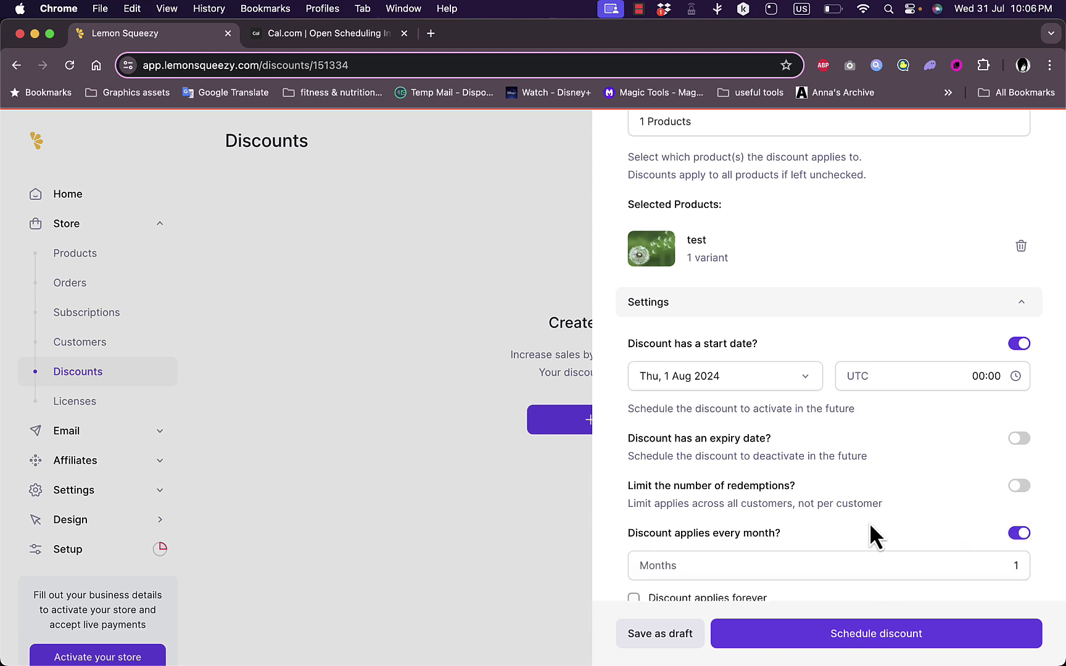
pyautogui.scroll(-3, 898, 440)
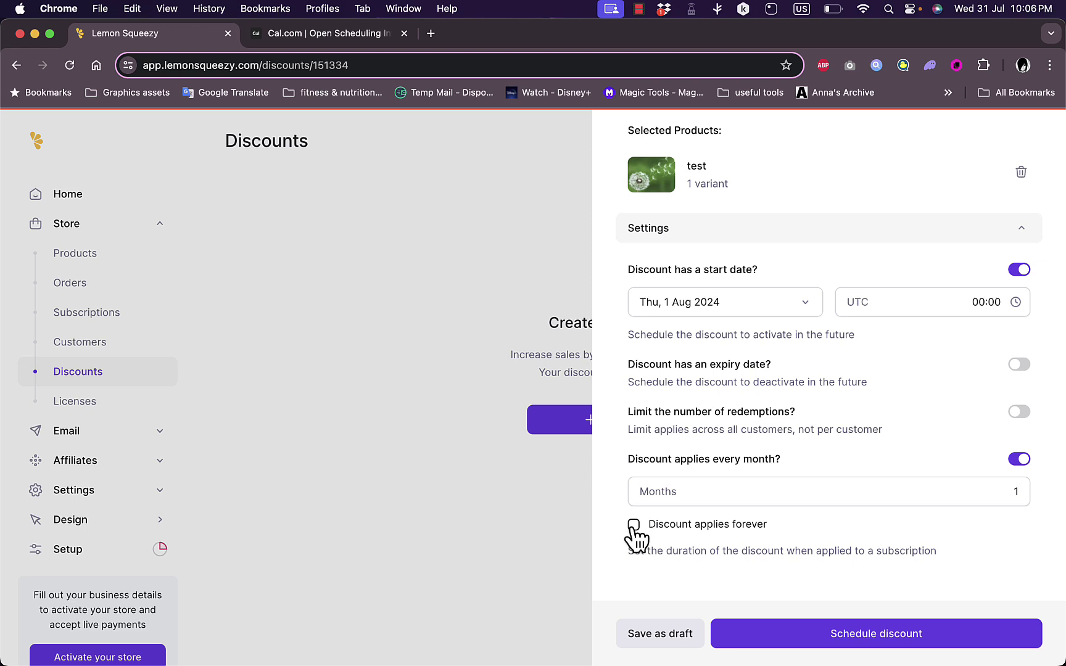
pyautogui.click(862, 641)
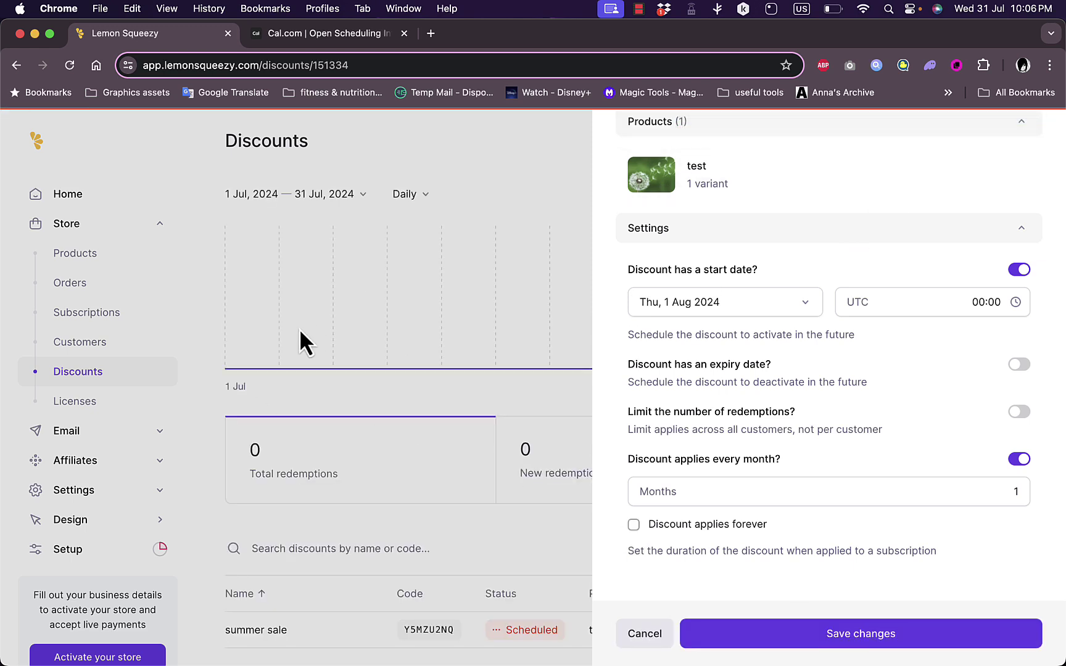
pyautogui.click(101, 384)
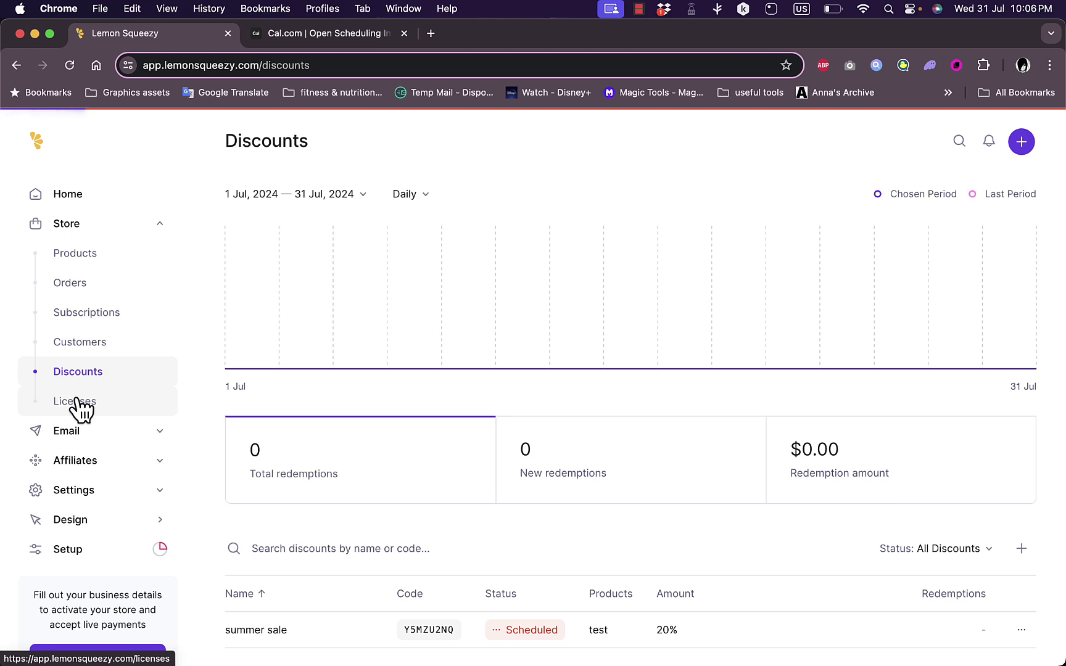
# Browse Licenses, Email Broadcasts and Subscribers, then reach the Plans fees page via Enable email marketing
pyautogui.click(78, 407)
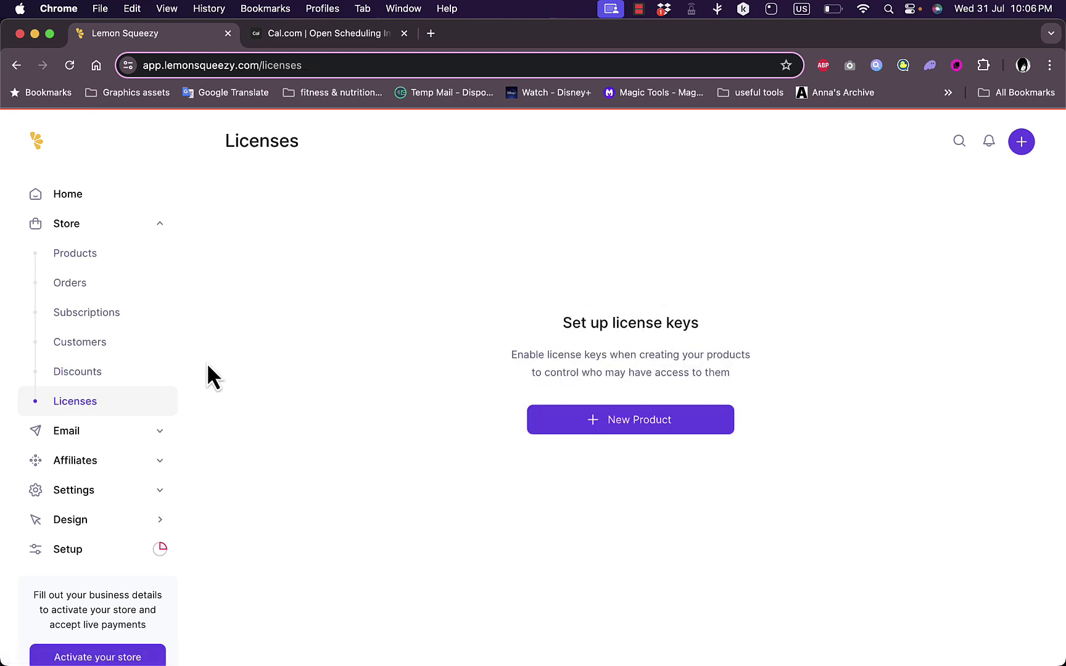
pyautogui.click(110, 439)
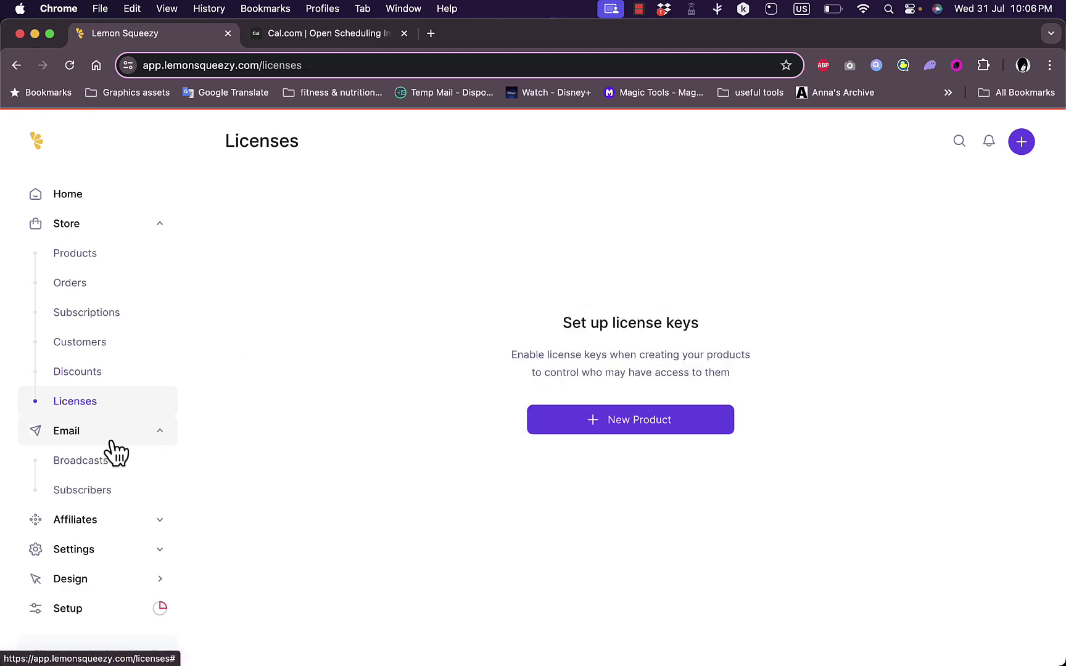
pyautogui.click(86, 463)
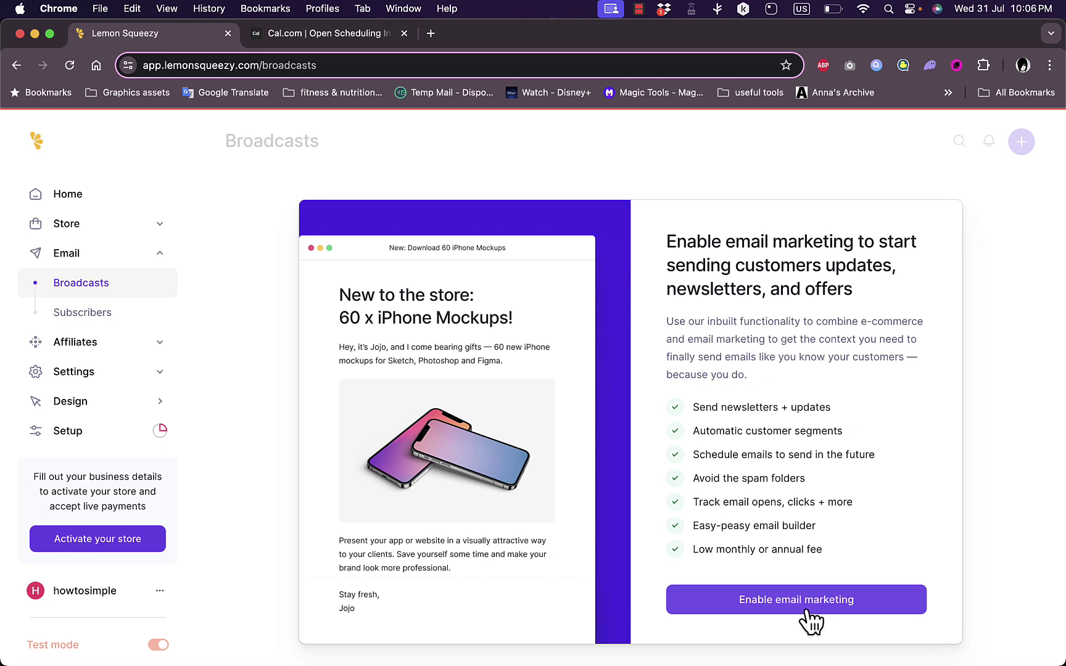
pyautogui.click(126, 314)
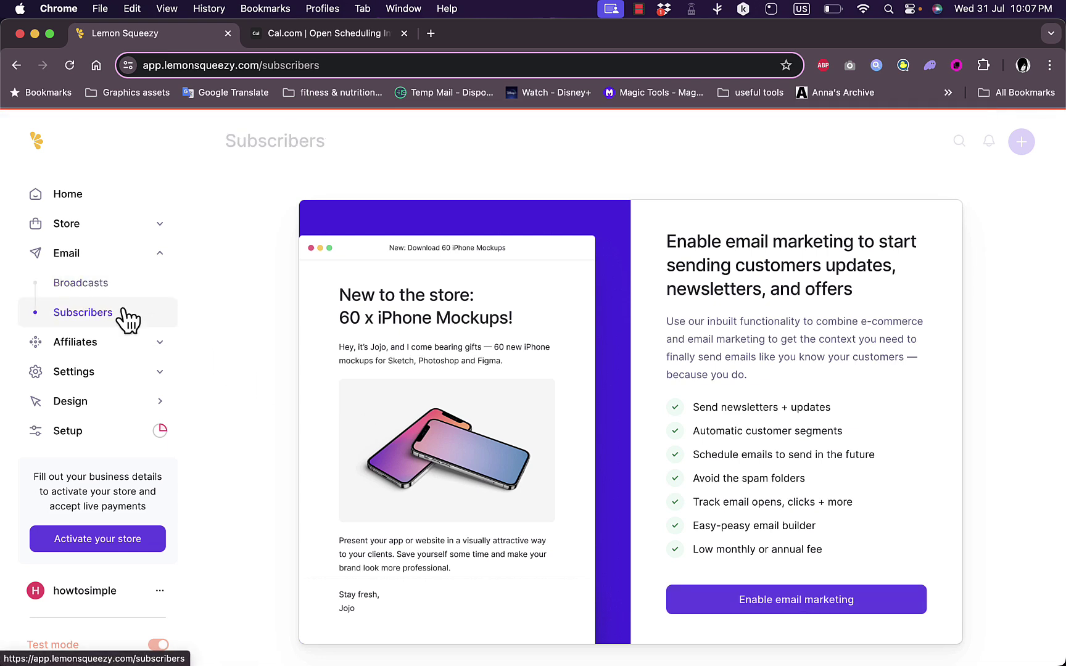
pyautogui.click(783, 601)
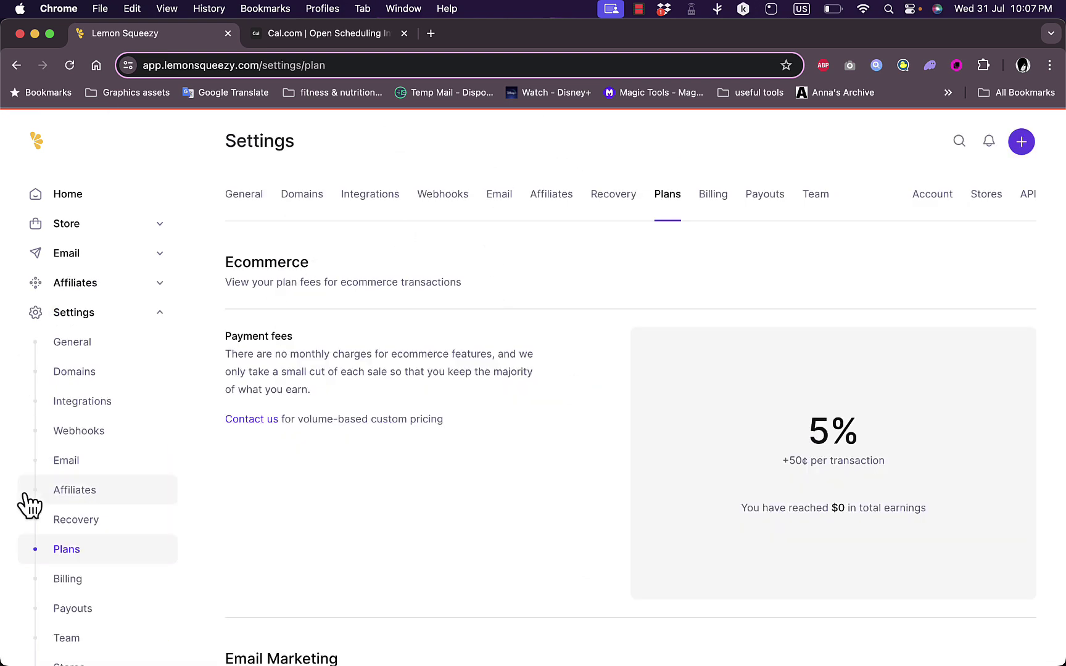
# View the Affiliates overview and the affiliate program settings
pyautogui.scroll(-5, 26, 503)
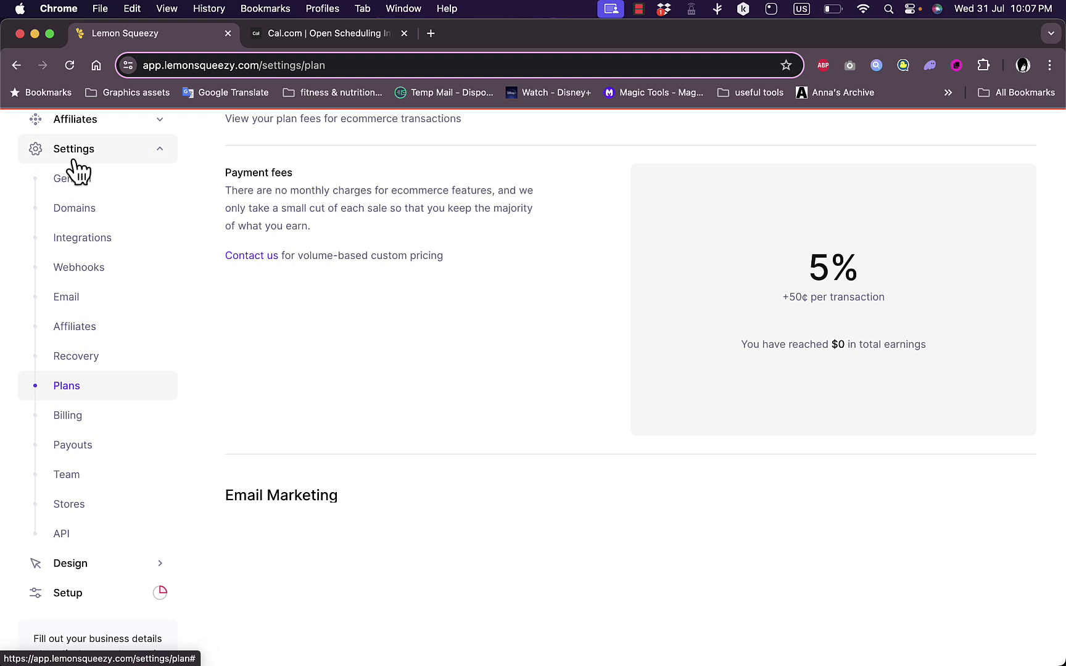
pyautogui.click(72, 158)
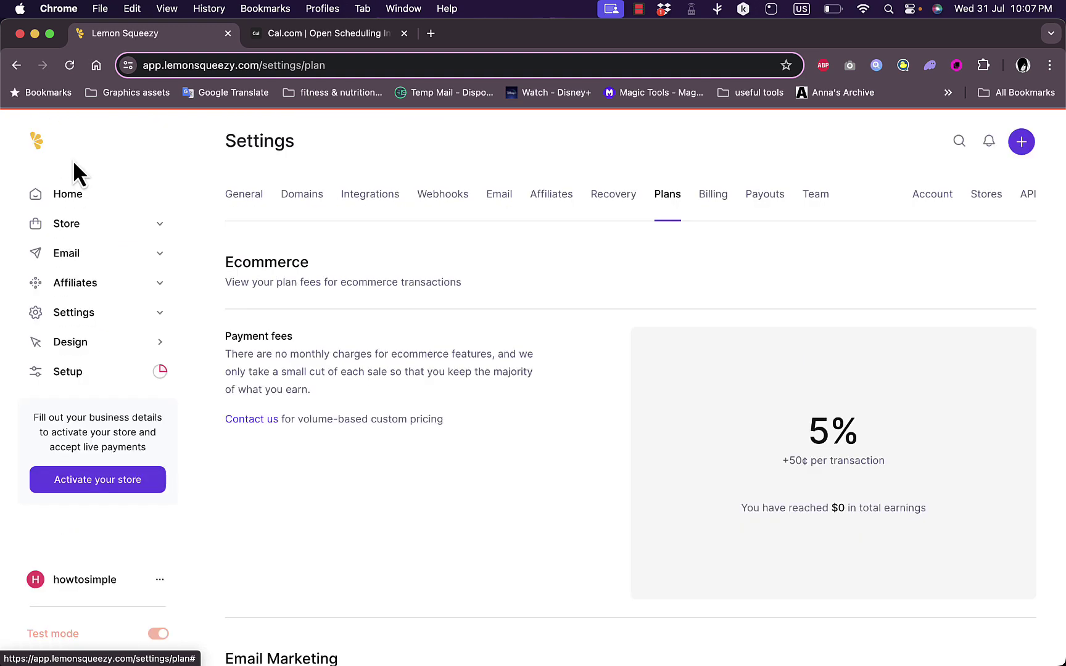
pyautogui.click(120, 297)
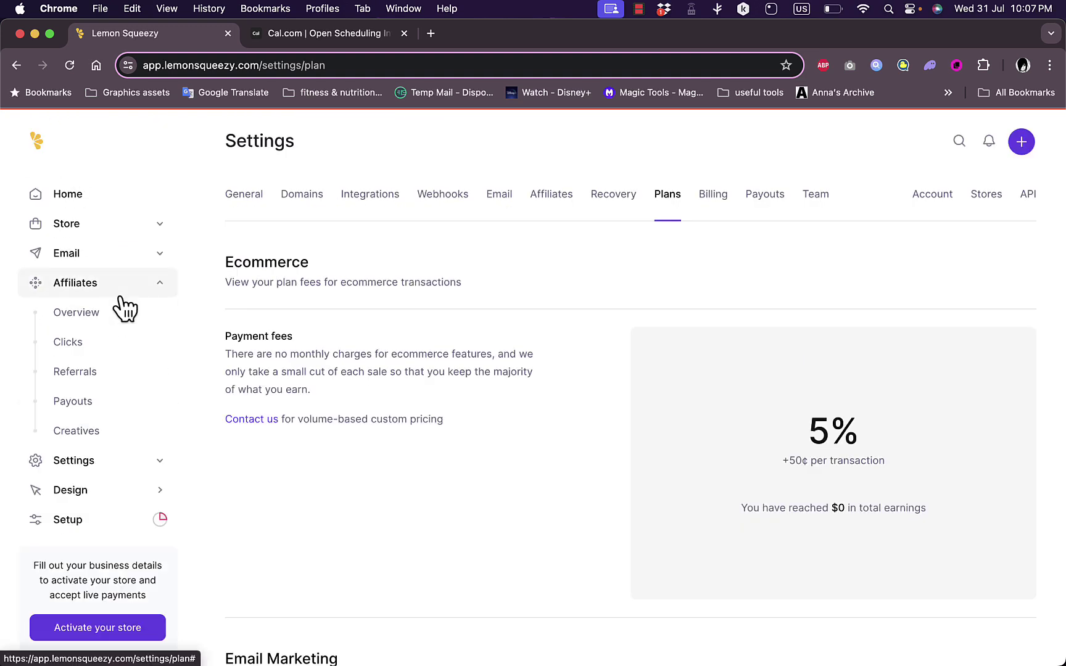
pyautogui.click(74, 325)
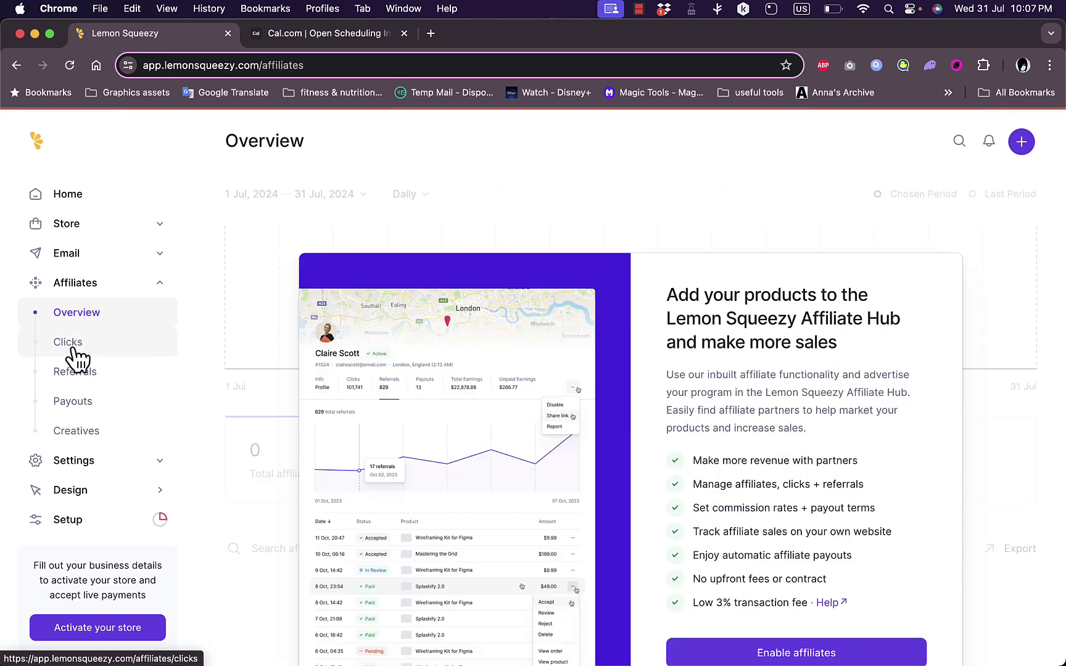
pyautogui.scroll(-2, 727, 531)
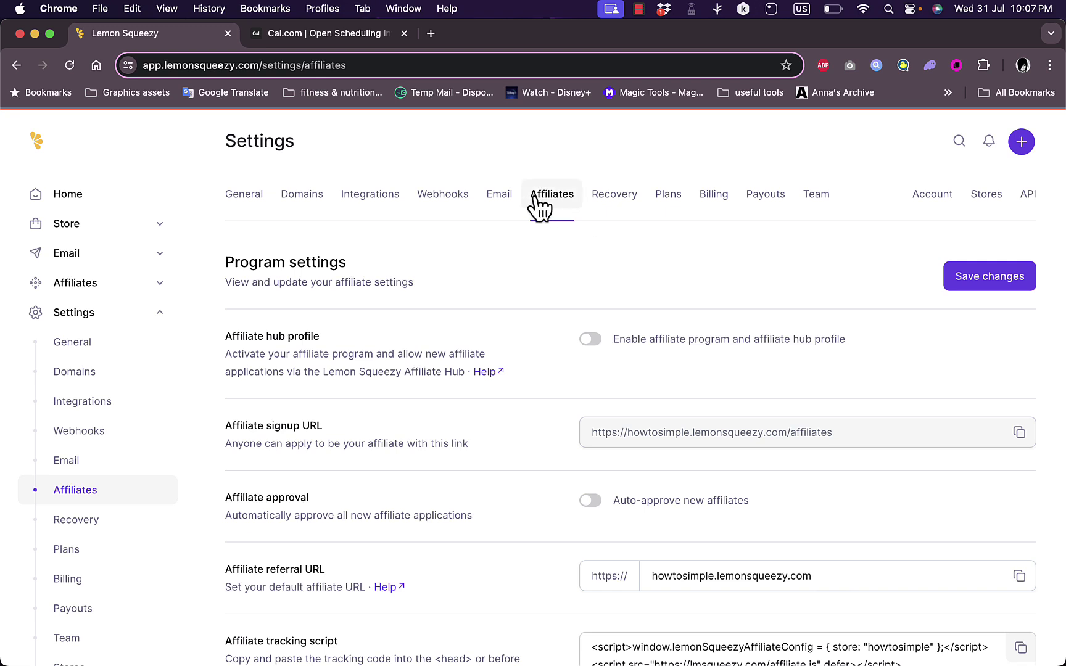
pyautogui.click(62, 341)
# View affiliate Clicks, then the Integrations settings listing Mailchimp, ConvertKit and Zapier
pyautogui.click(43, 313)
pyautogui.click(96, 286)
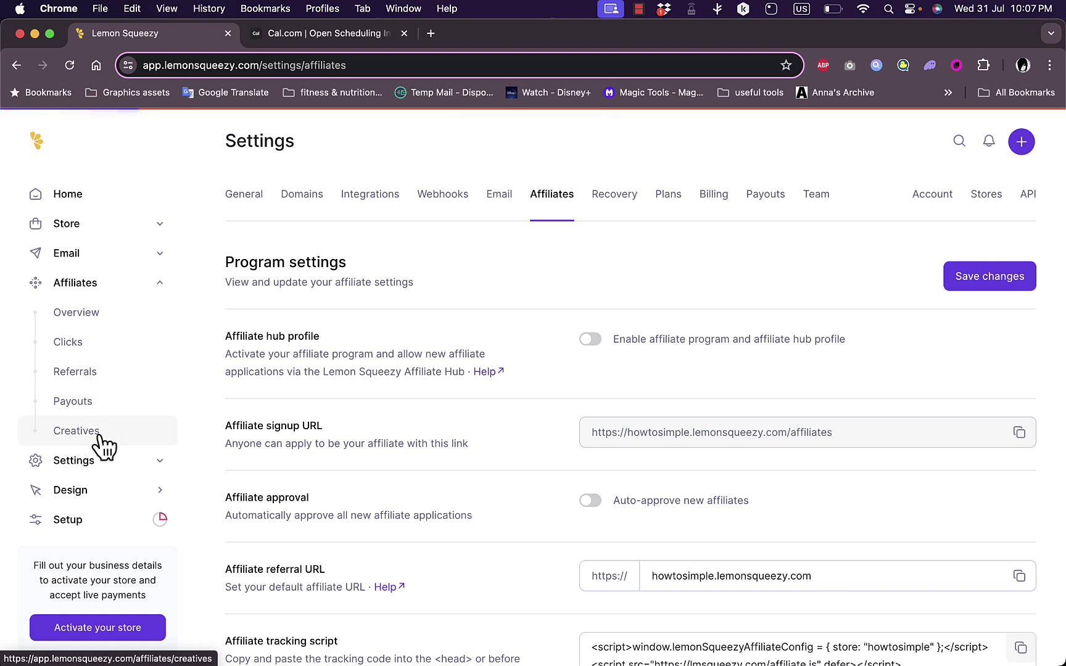
pyautogui.click(104, 462)
pyautogui.scroll(-3, 99, 450)
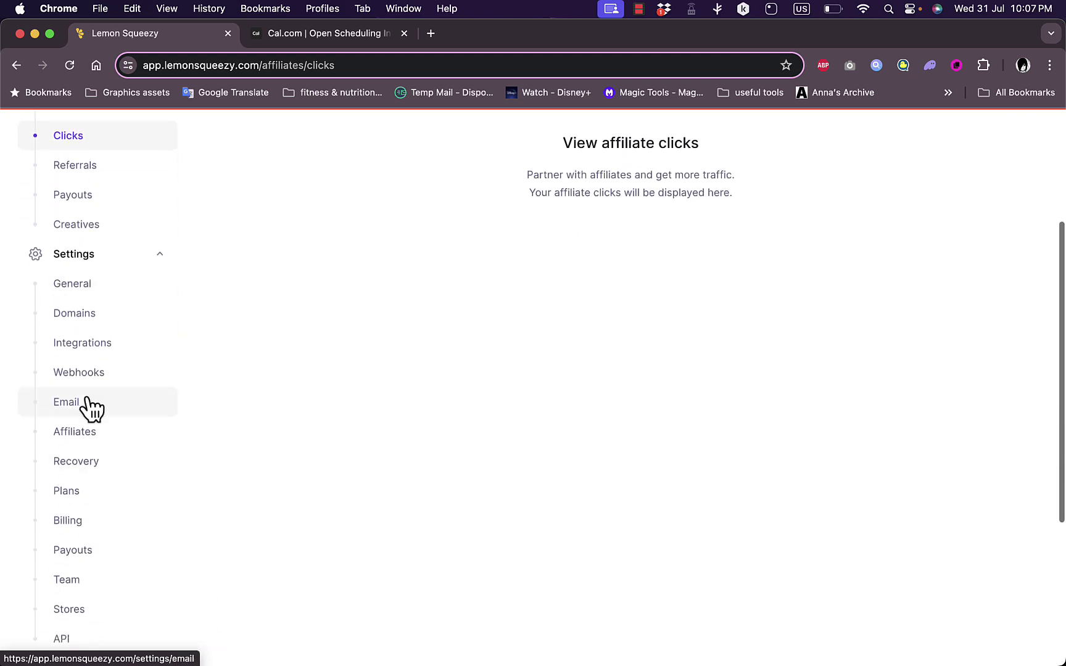
pyautogui.click(97, 361)
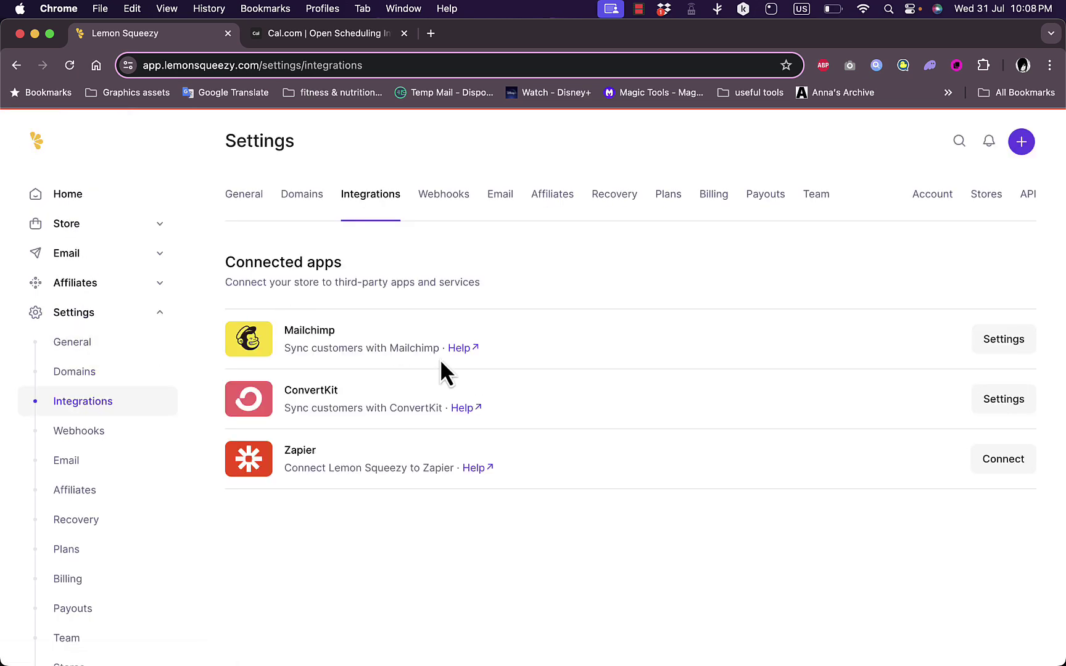
pyautogui.scroll(-5, 783, 415)
pyautogui.scroll(5, 783, 414)
pyautogui.scroll(-5, 145, 503)
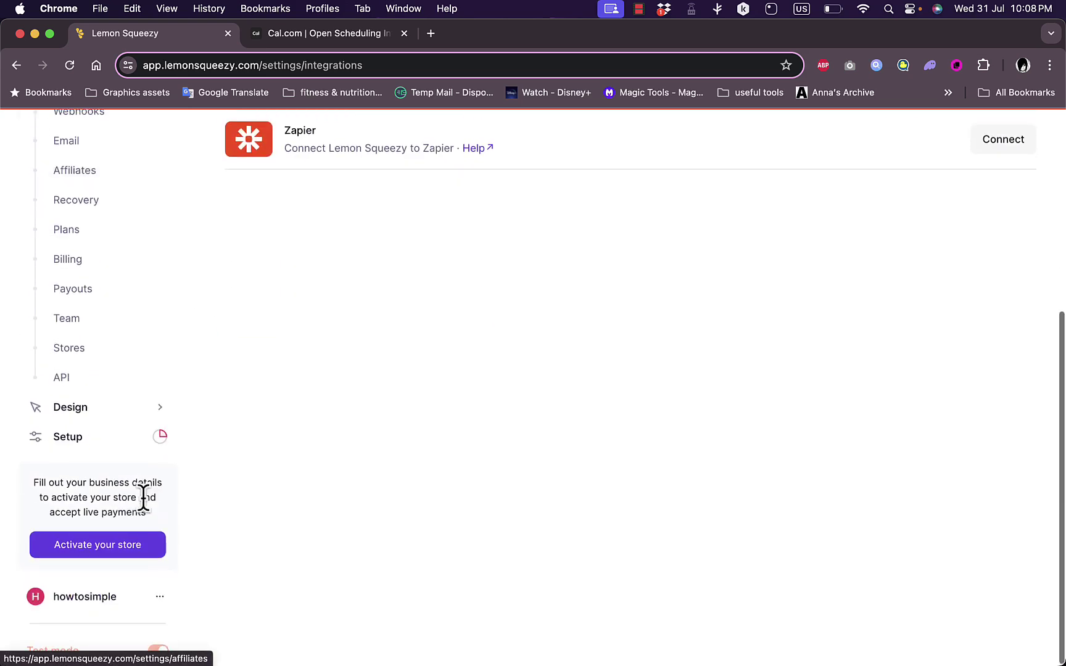
# Preview the store Design themes, keep Vanilla selected, and exit the design editor
pyautogui.click(93, 417)
pyautogui.scroll(-3, 389, 295)
pyautogui.scroll(-1, 388, 295)
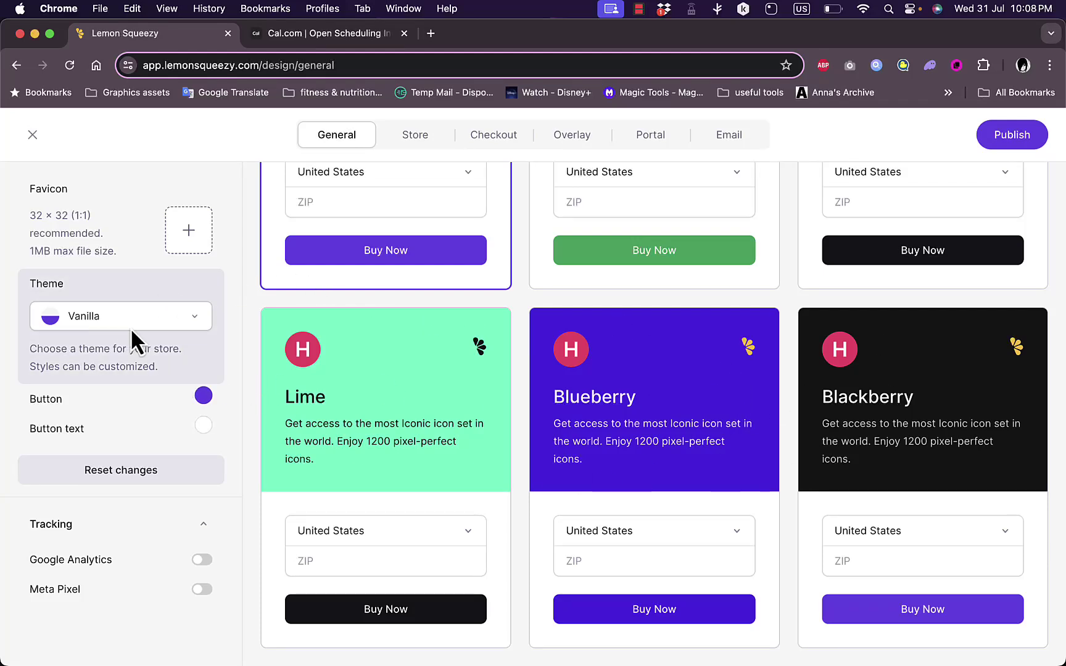
pyautogui.click(197, 315)
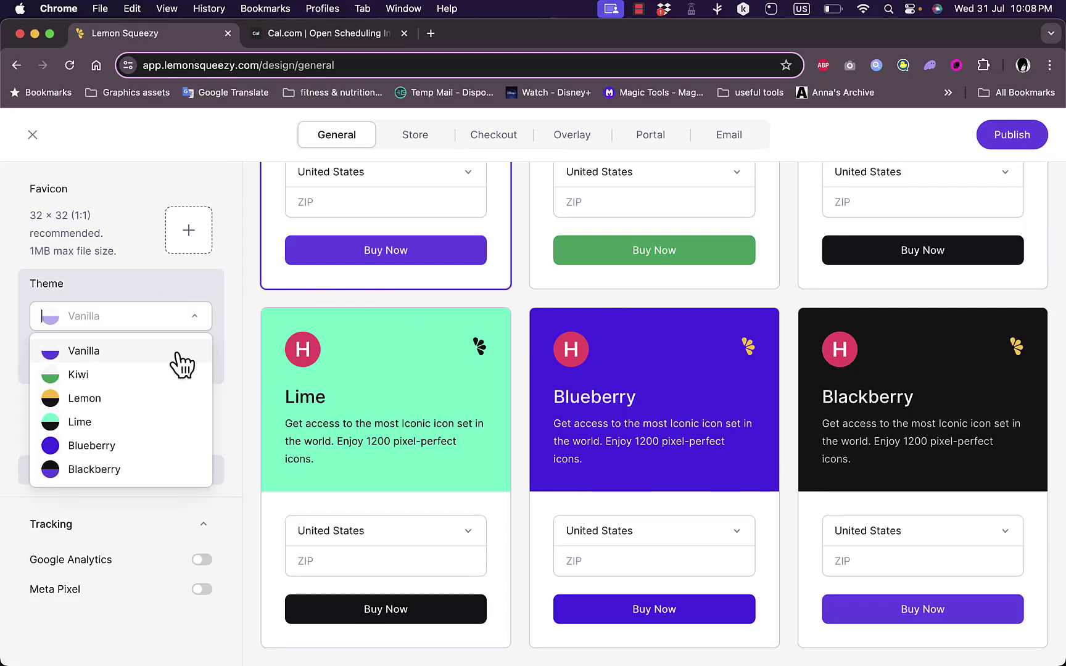
pyautogui.click(226, 422)
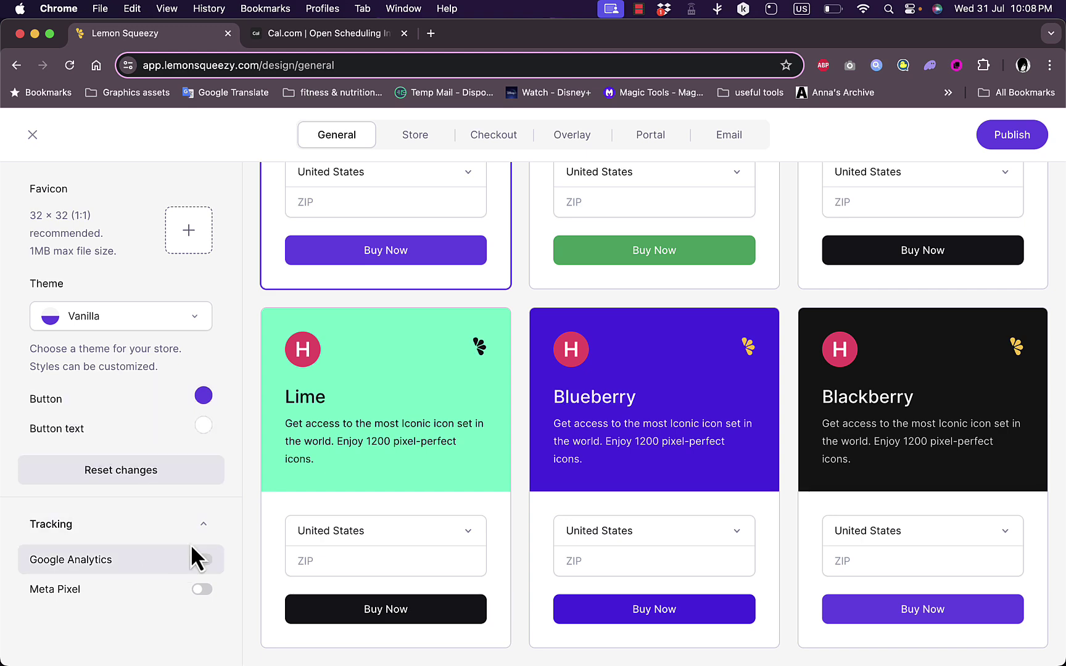
pyautogui.scroll(5, 185, 555)
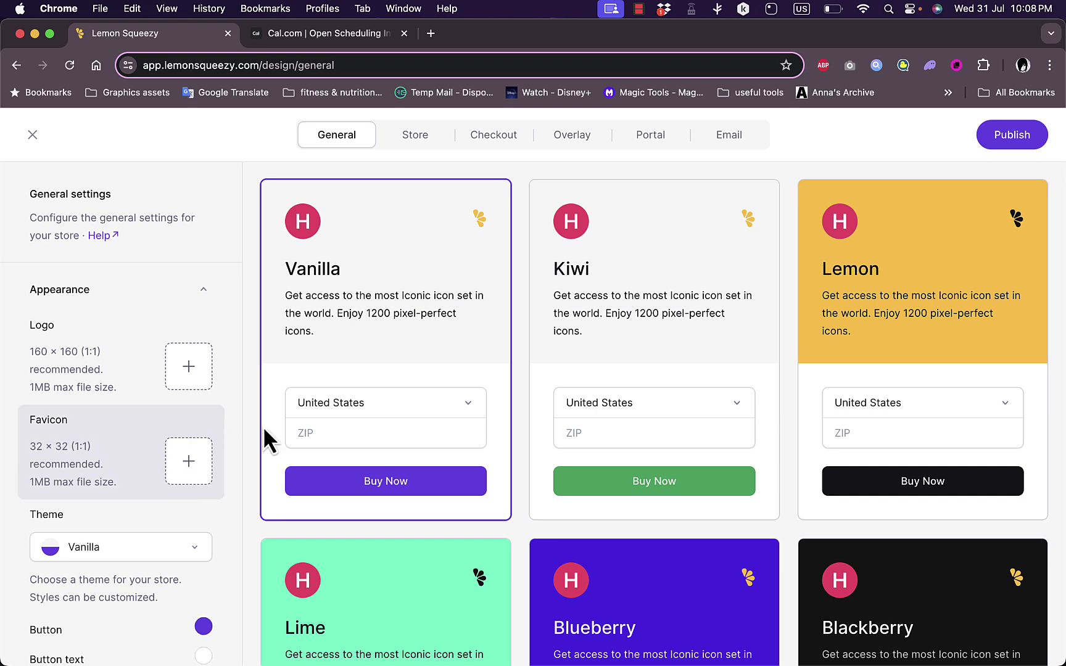
pyautogui.press('Escape')
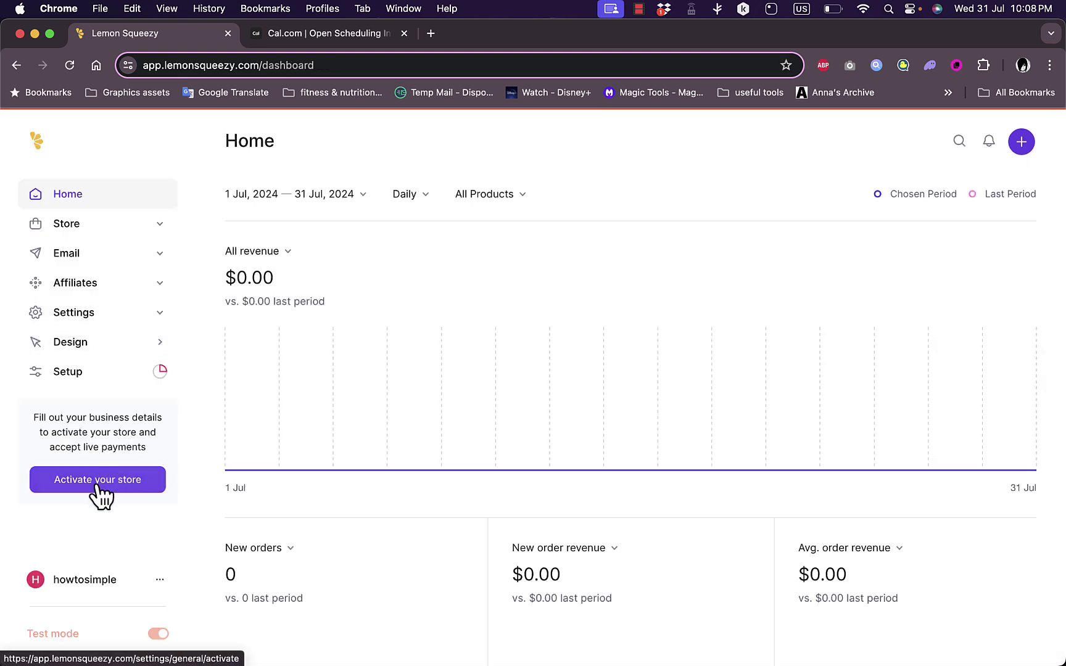